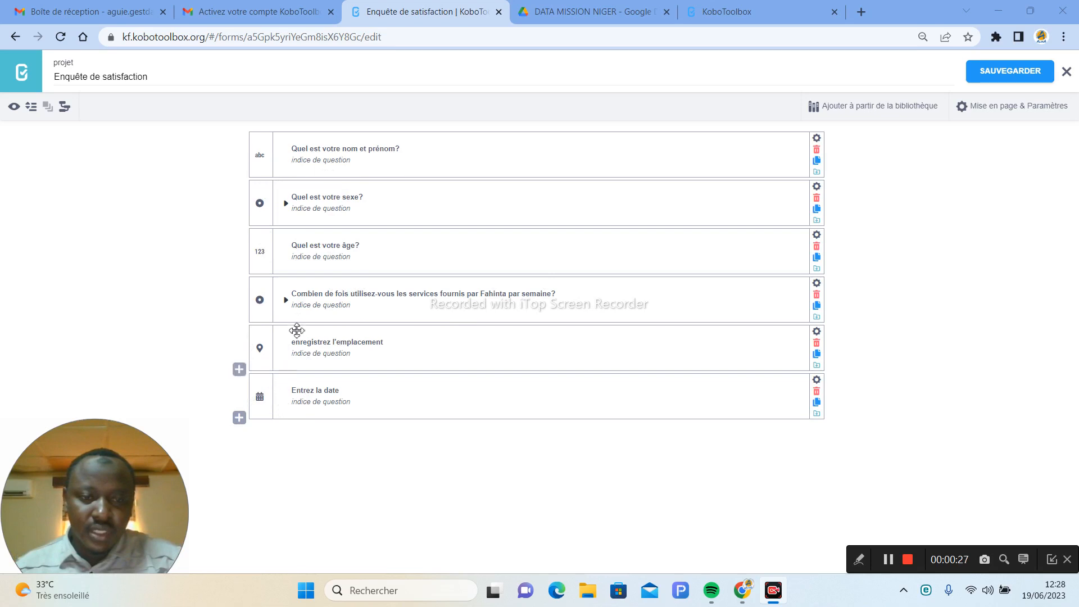
- Move the "Entrez la date" question to the start of the form and "enregistrez l'emplacement" directly after it
{"action": "left_click", "coordinate": [281, 454]}
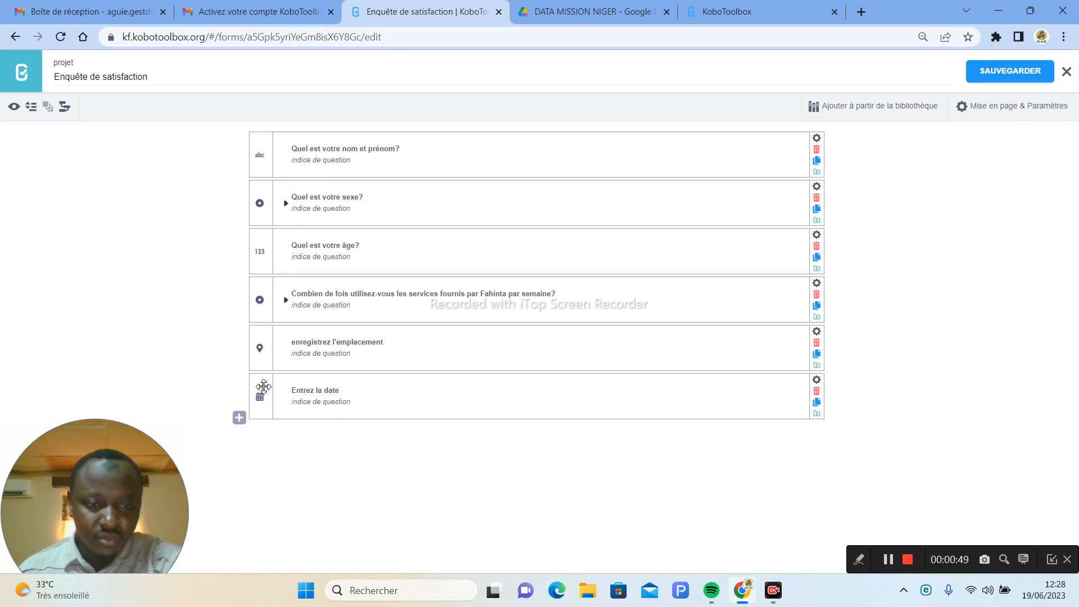
{"action": "left_click_drag", "start_coordinate": [264, 387], "coordinate": [268, 141]}
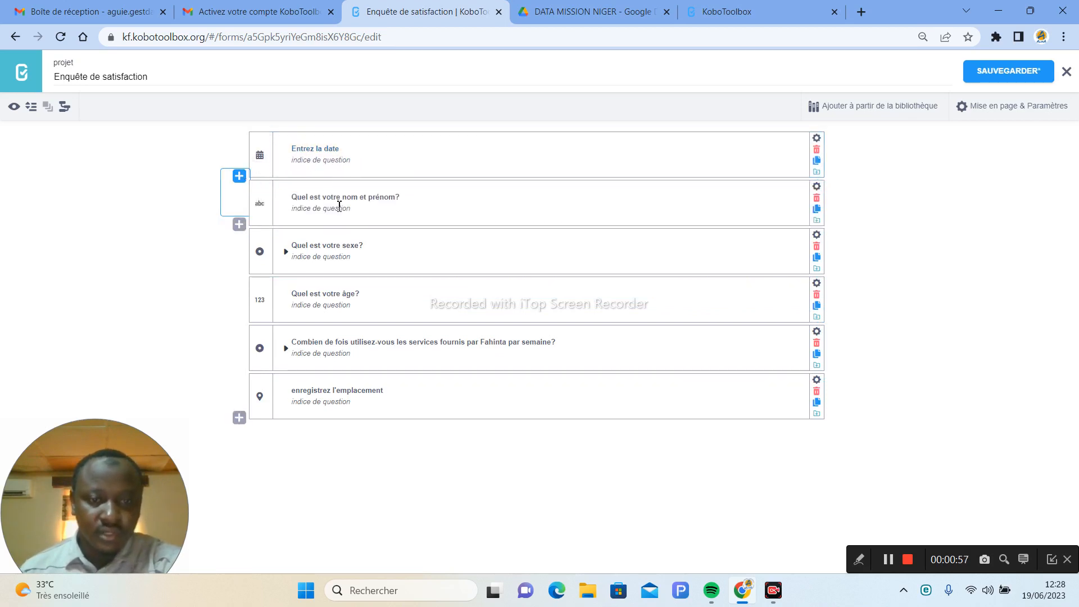
{"action": "left_click_drag", "start_coordinate": [268, 384], "coordinate": [267, 198]}
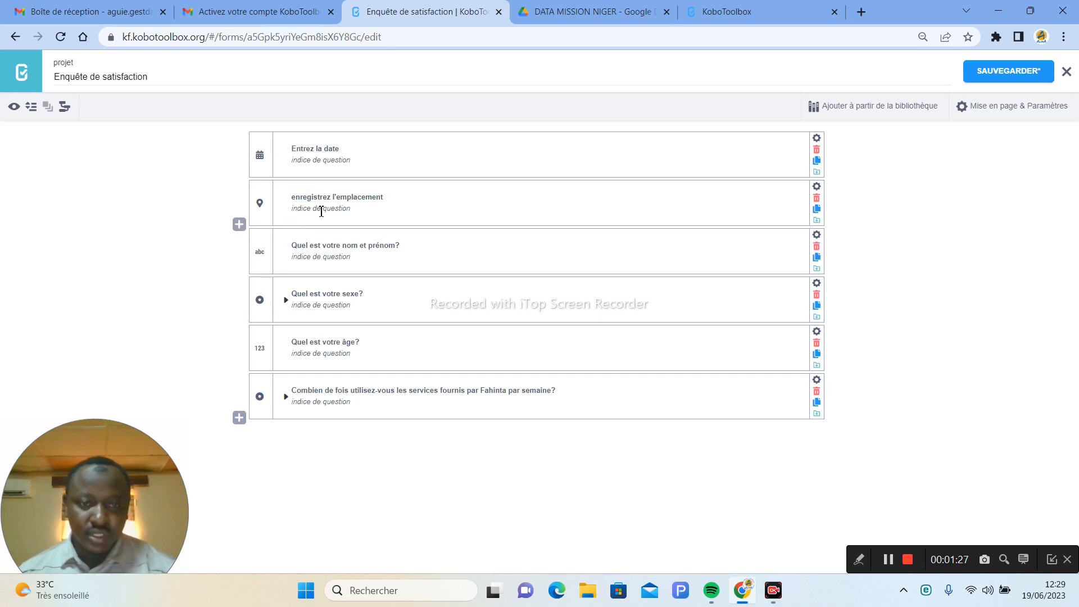
{"action": "left_click", "coordinate": [283, 209]}
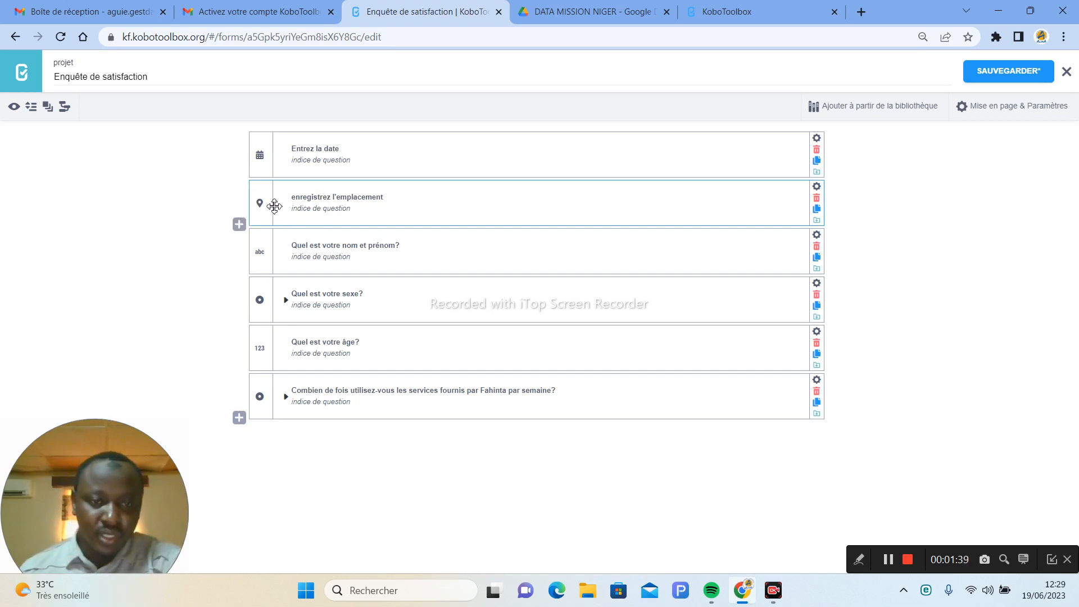
- Add a "Sélectionner un" question titled "Région" directly after the "enregistrez l'emplacement" question
{"action": "left_click", "coordinate": [239, 225]}
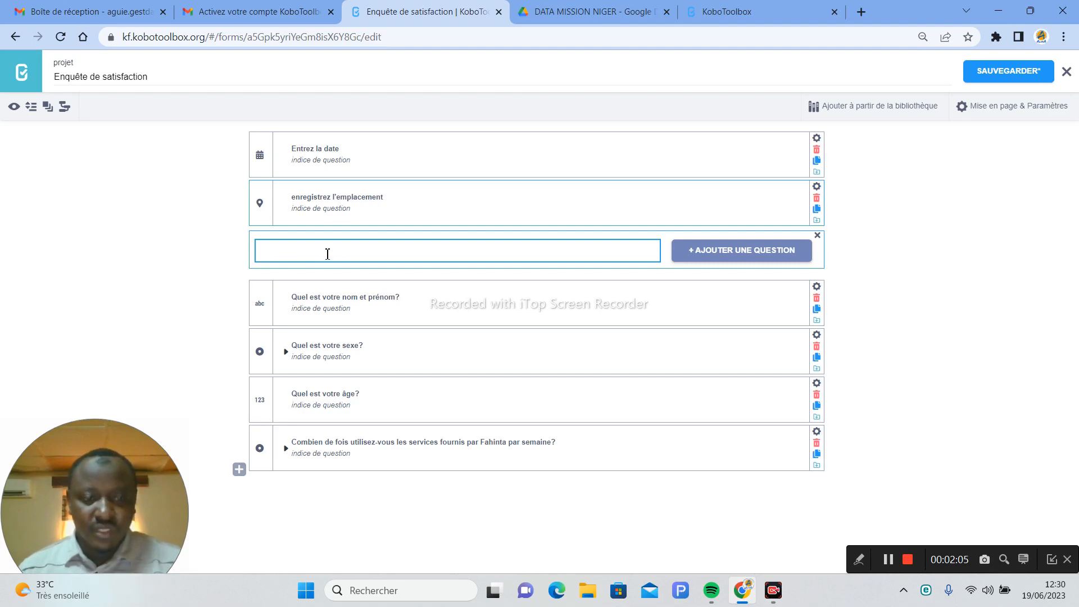
{"action": "left_click", "coordinate": [704, 251]}
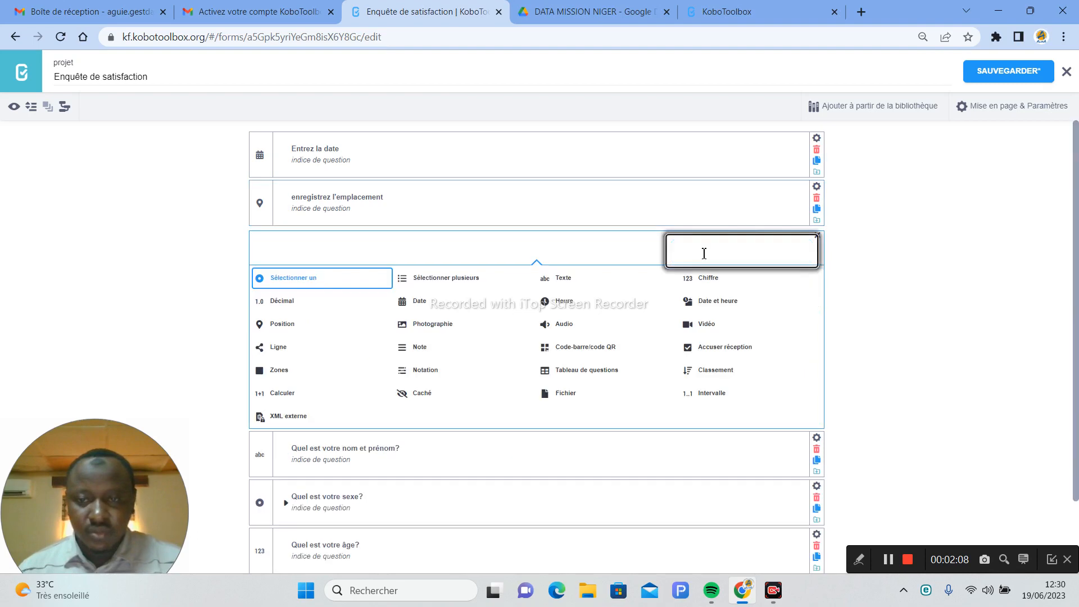
{"action": "left_click", "coordinate": [407, 250]}
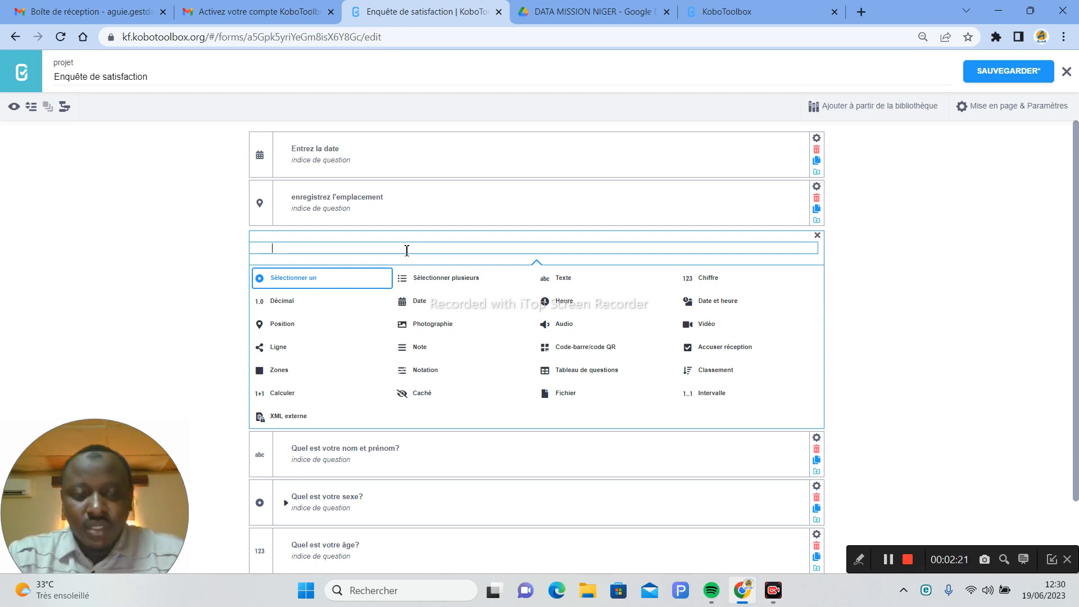
{"action": "type", "text": "Région"}
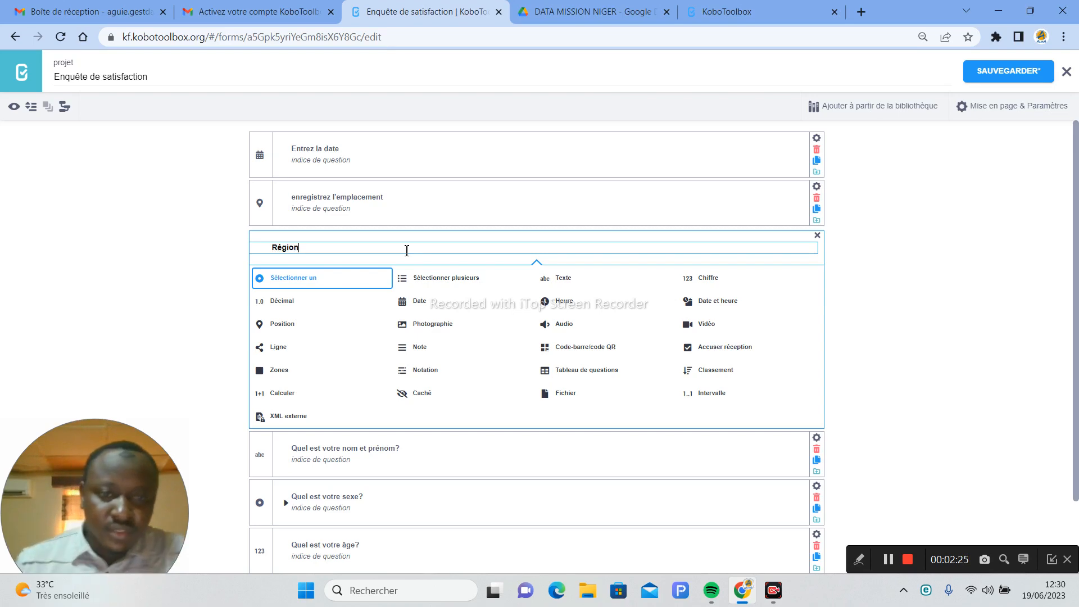
{"action": "left_click", "coordinate": [307, 279]}
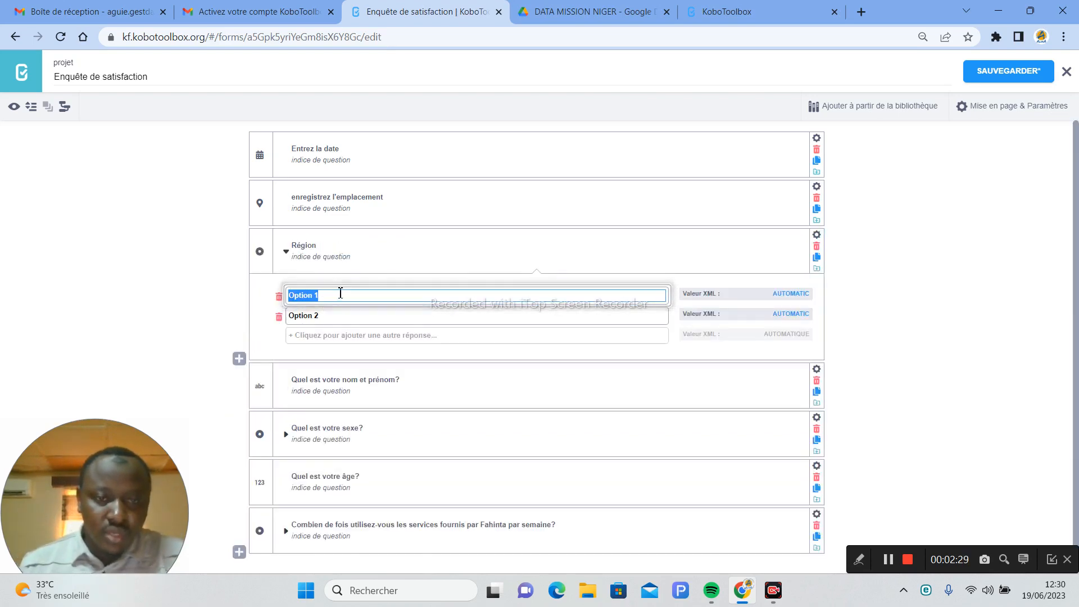
- Name the first answer option of the "Région" question "Tahoua" and the second "Tillabery"
{"action": "key", "text": "Tab"}
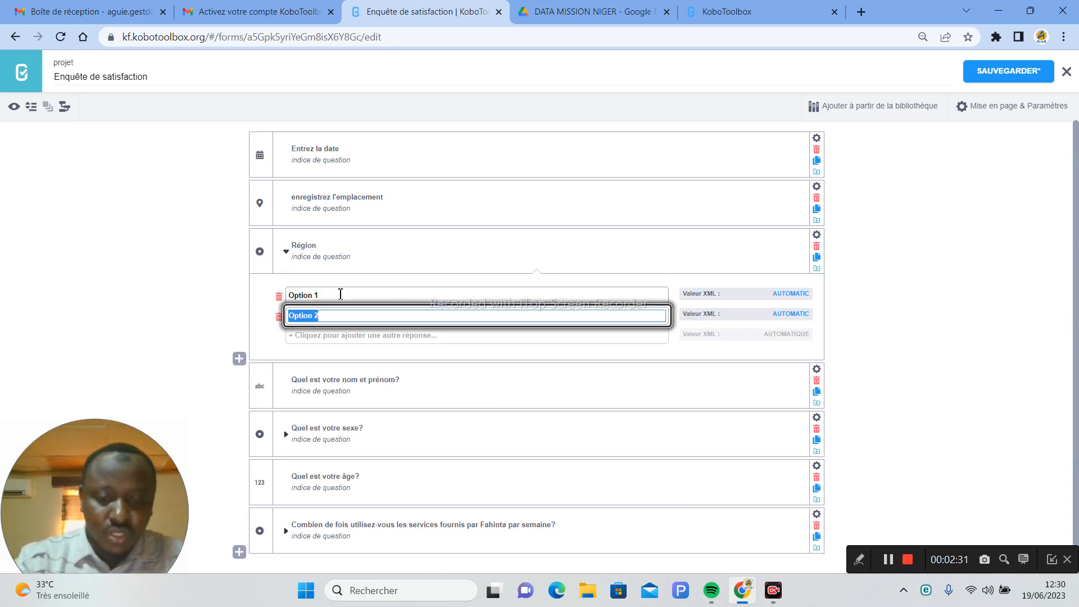
{"action": "type", "text": "N"}
{"action": "key", "text": "BackSpace"}
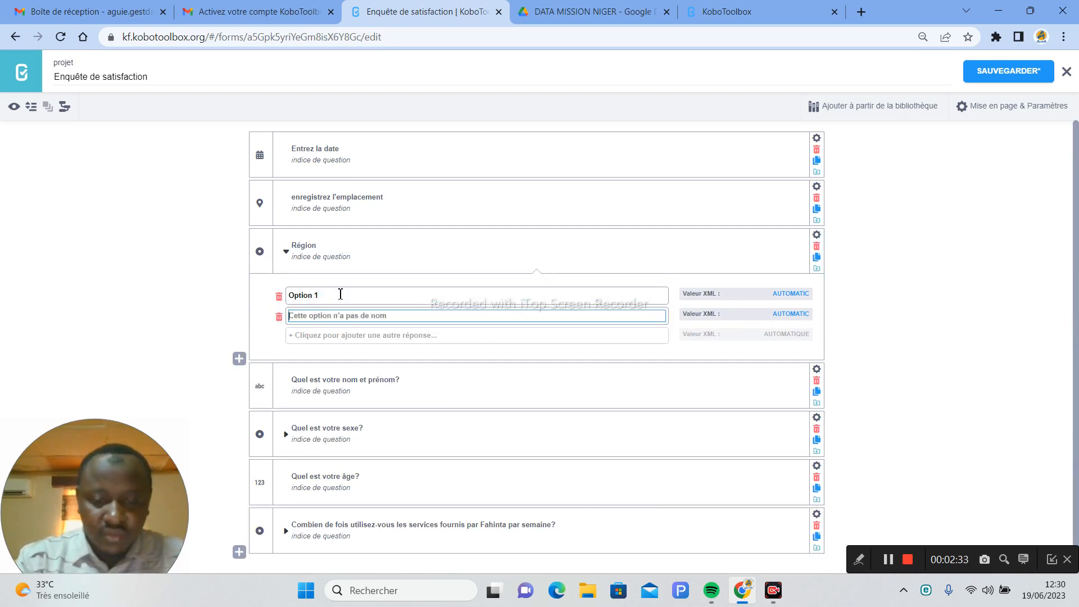
{"action": "type", "text": "Tilla"}
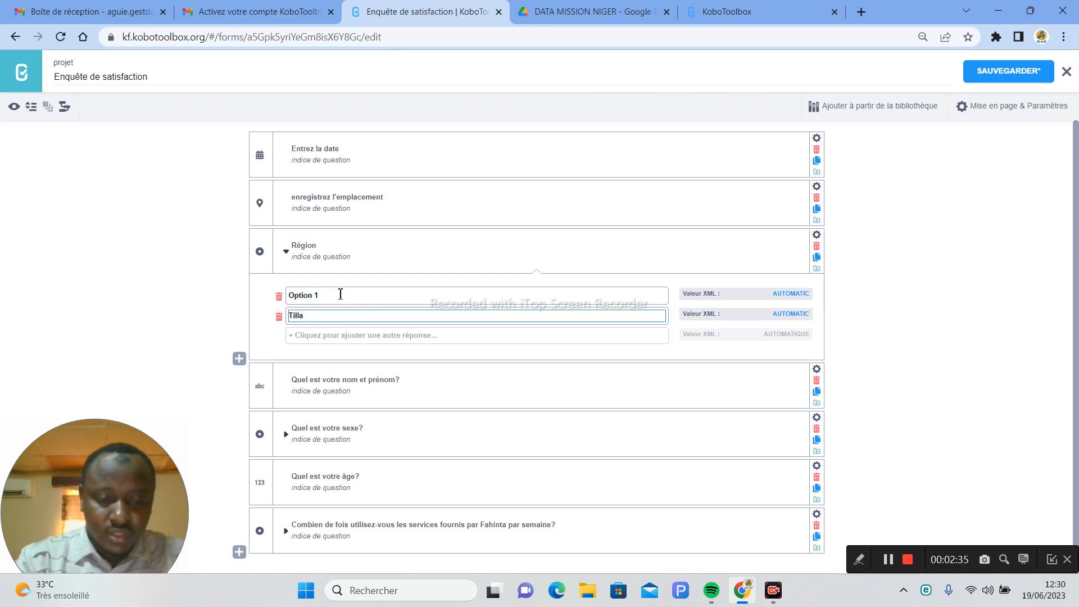
{"action": "type", "text": "bery"}
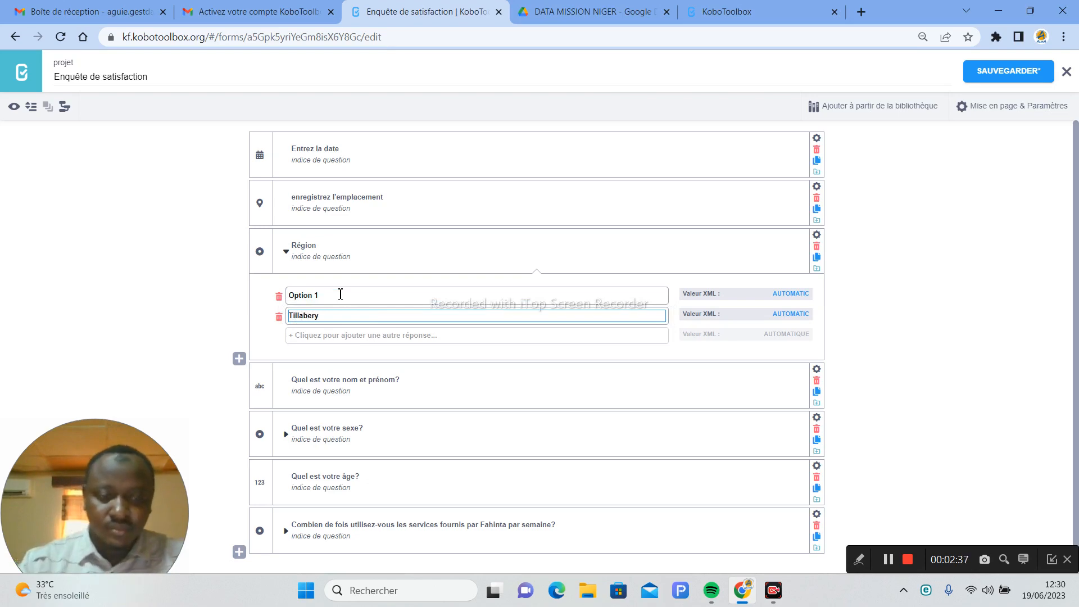
{"action": "left_click", "coordinate": [341, 294]}
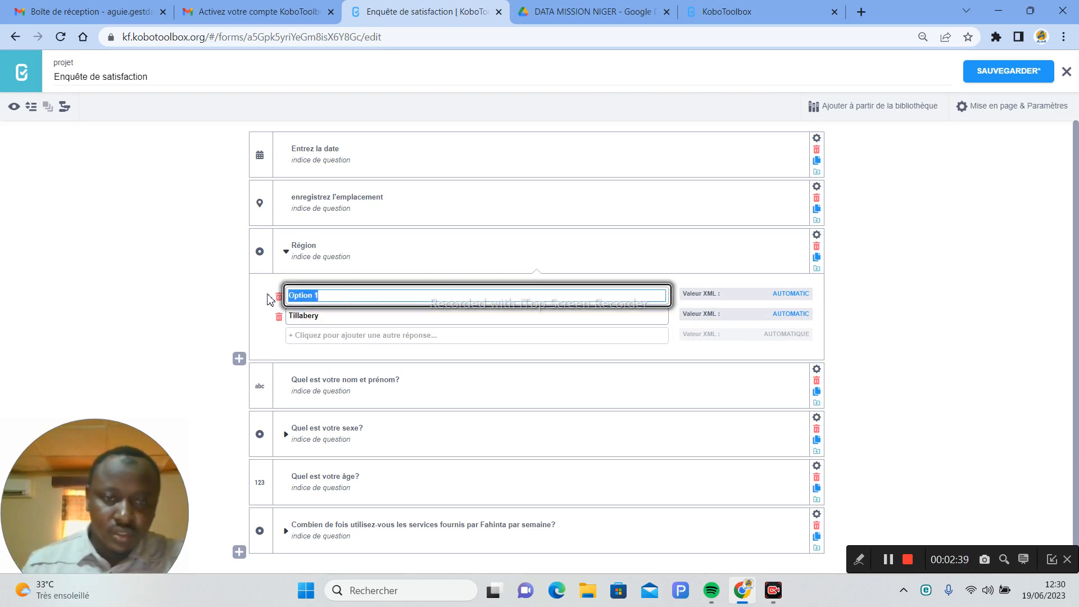
{"action": "type", "text": "Taho"}
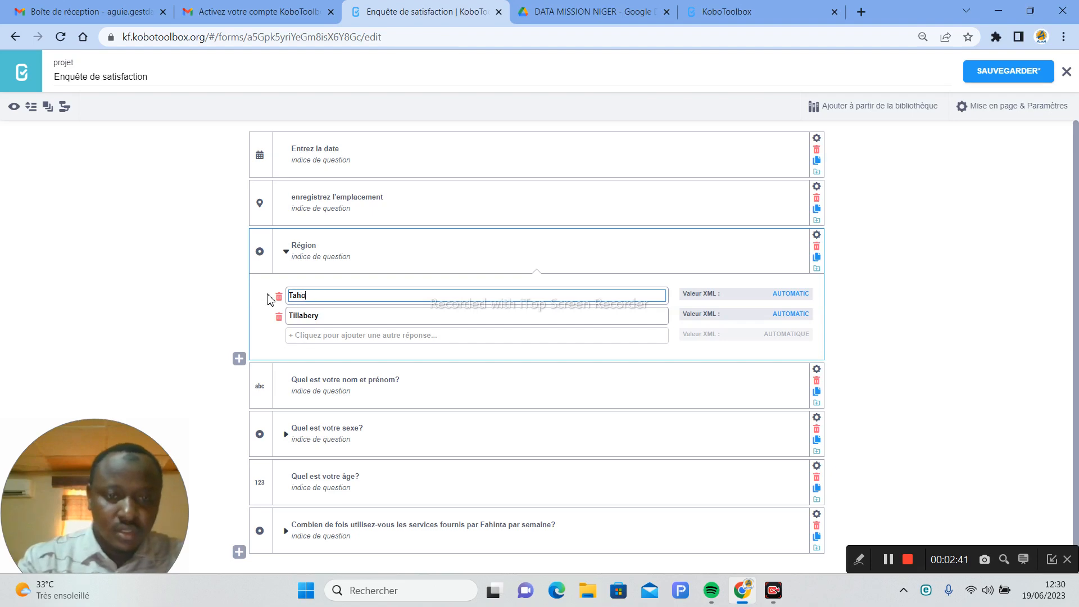
{"action": "type", "text": "ua"}
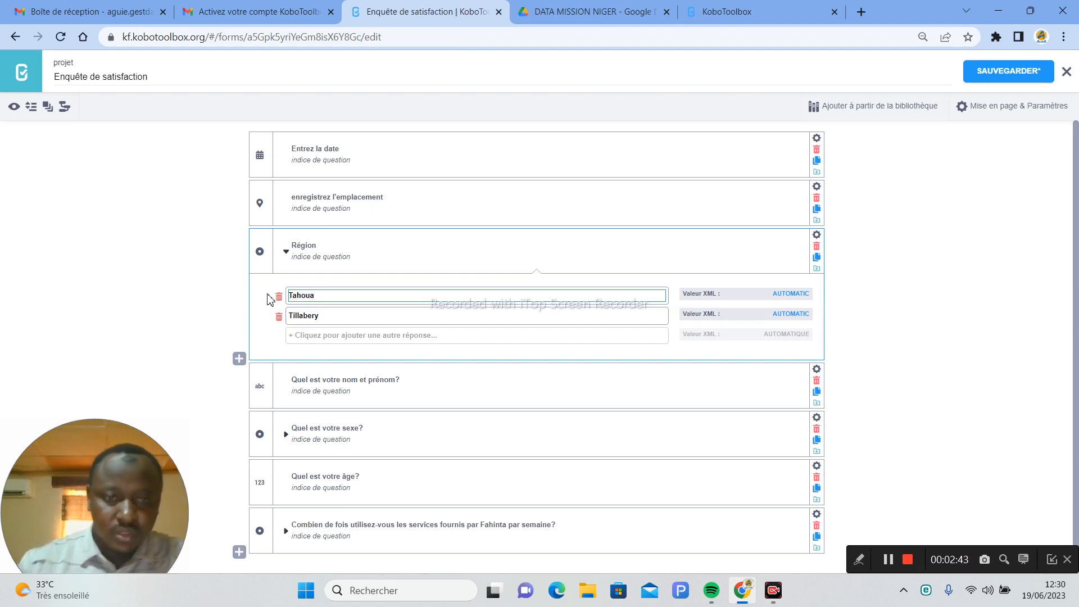
- Add "Maradi" as a third answer option of the "Région" question and collapse its option list
{"action": "left_click", "coordinate": [298, 335]}
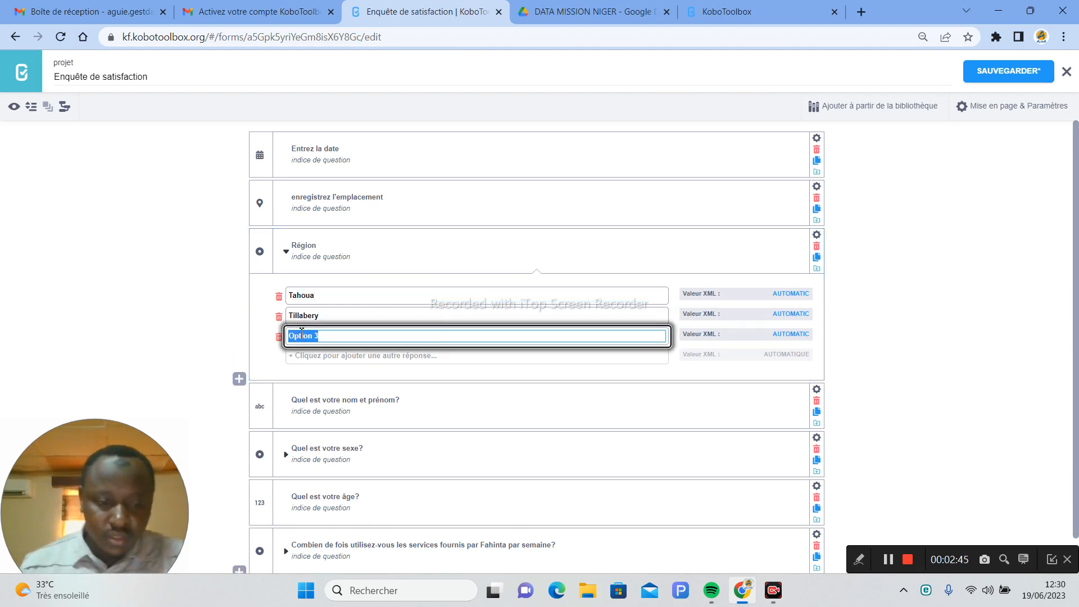
{"action": "type", "text": "N"}
{"action": "key", "text": "BackSpace"}
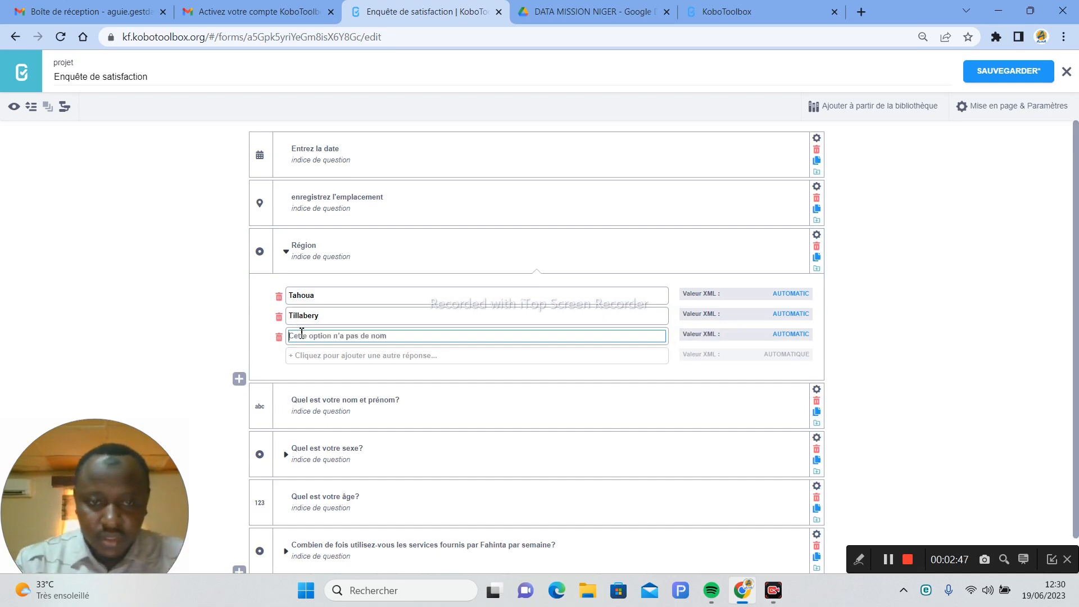
{"action": "type", "text": "Maradi"}
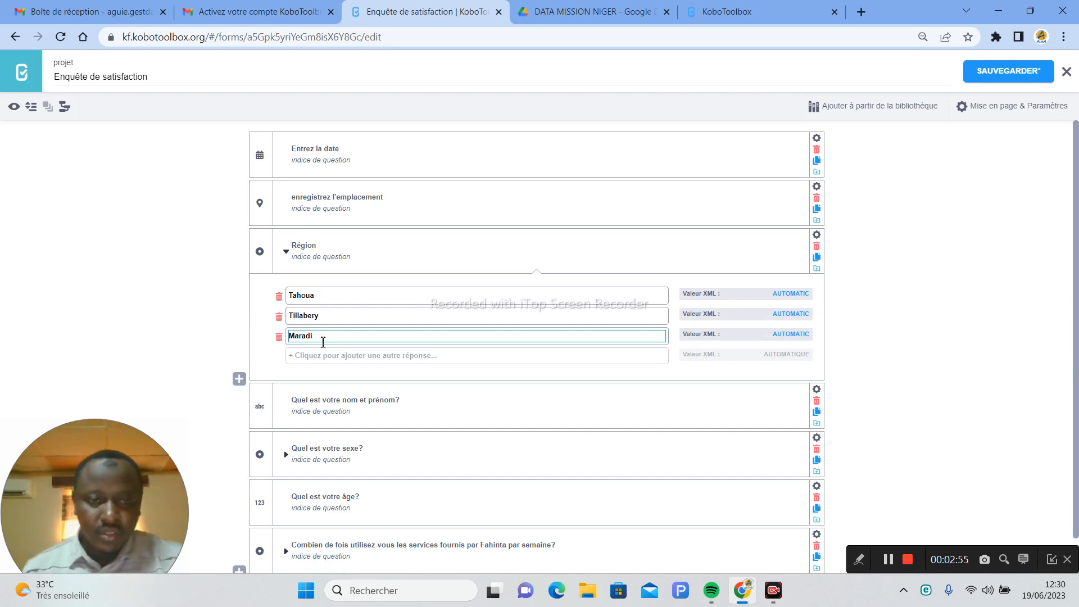
{"action": "left_click", "coordinate": [286, 252]}
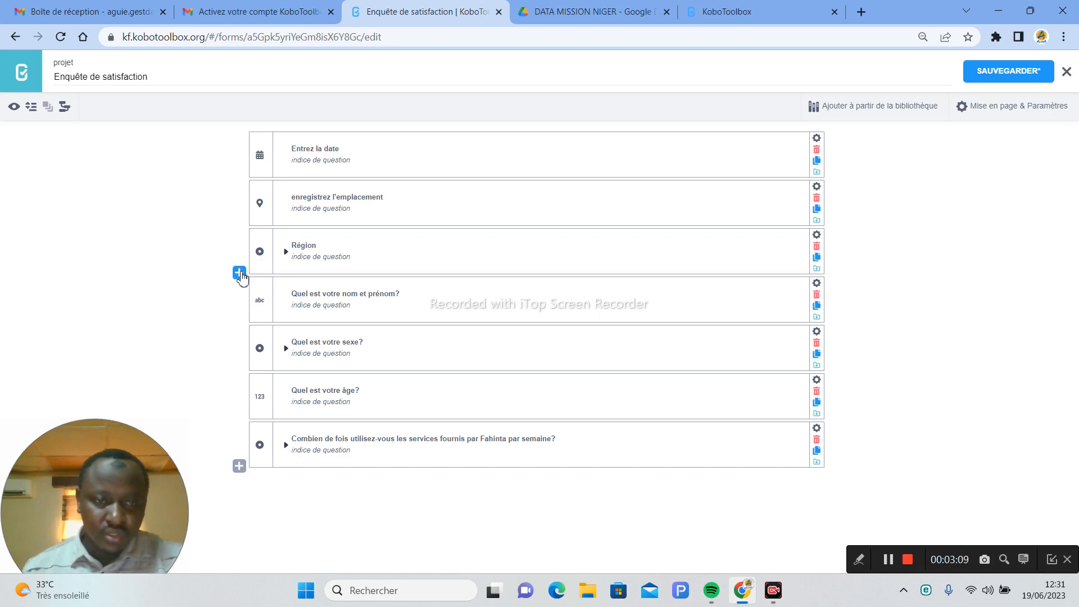
- Start a new question directly after the "Région" question, ready for its title
{"action": "left_click", "coordinate": [239, 273]}
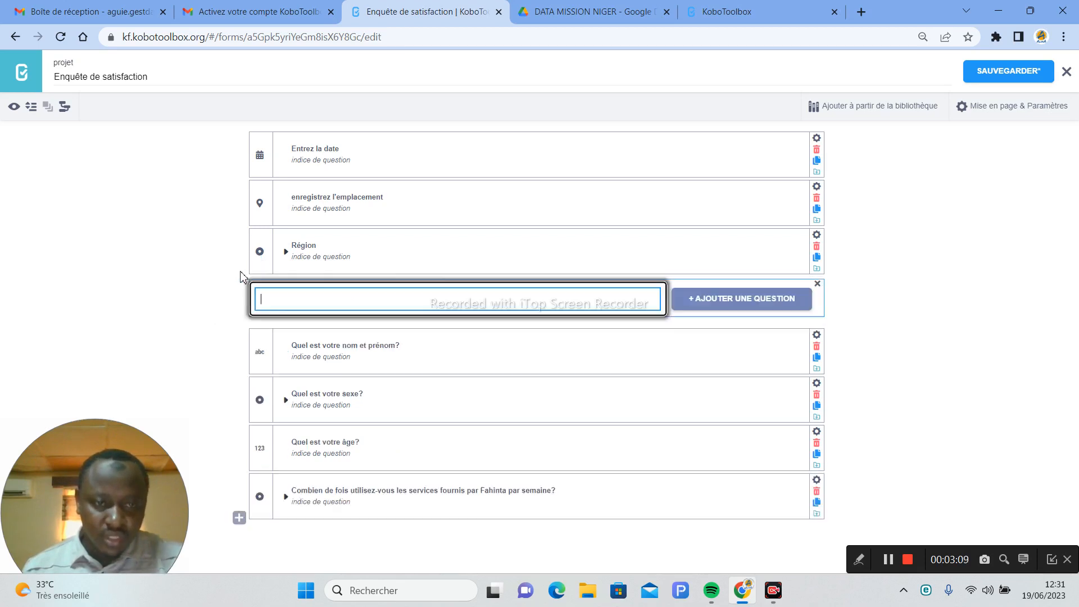
{"action": "left_click", "coordinate": [703, 298]}
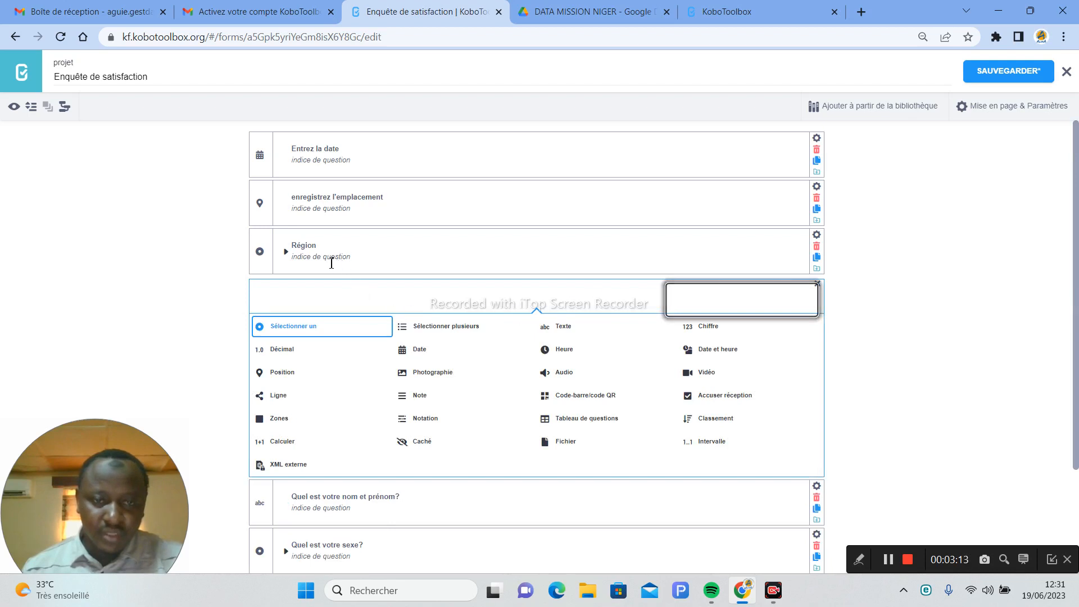
{"action": "left_click", "coordinate": [302, 296]}
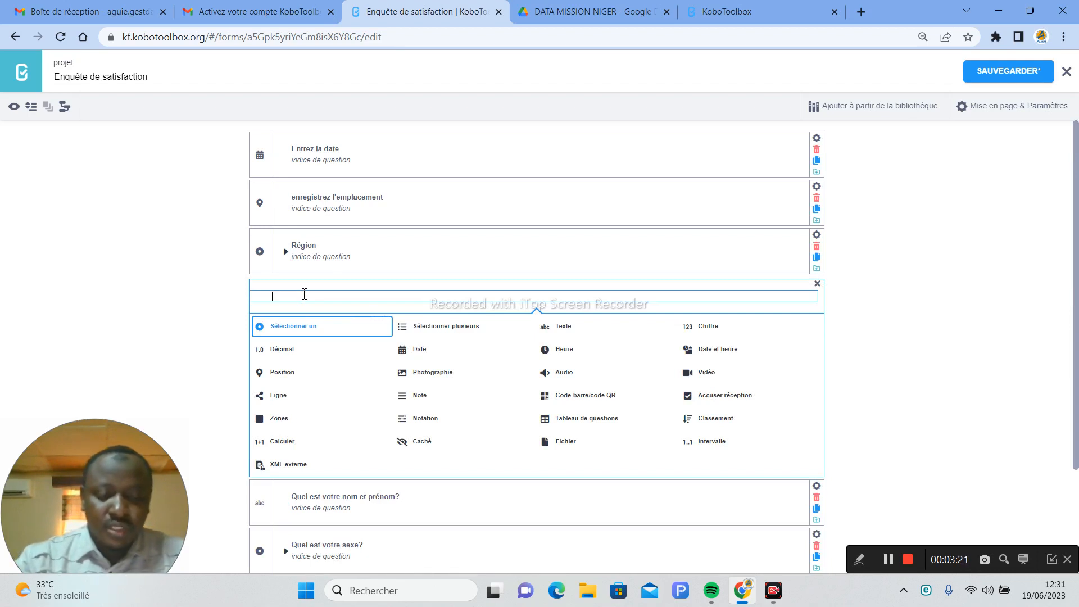
{"action": "type", "text": "Mar"}
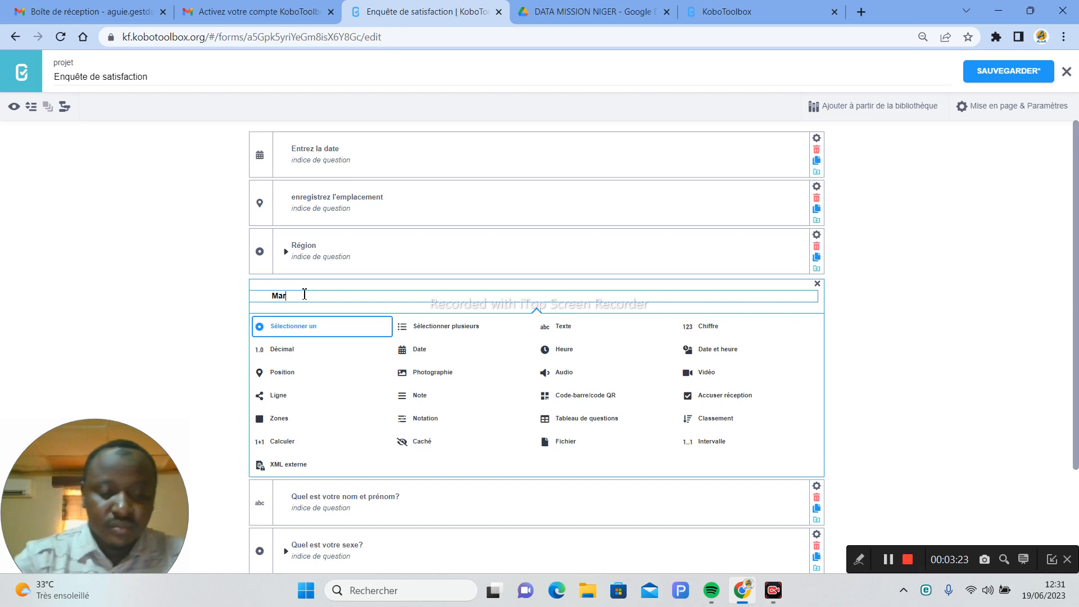
{"action": "type", "text": "adi ville"}
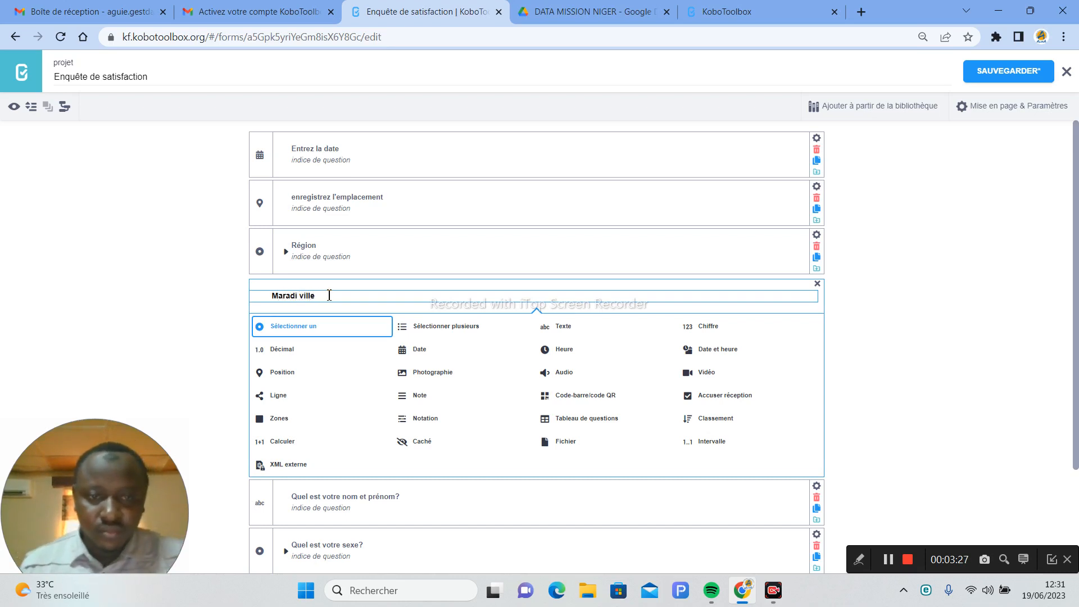
{"action": "left_click_drag", "start_coordinate": [316, 296], "coordinate": [301, 296]}
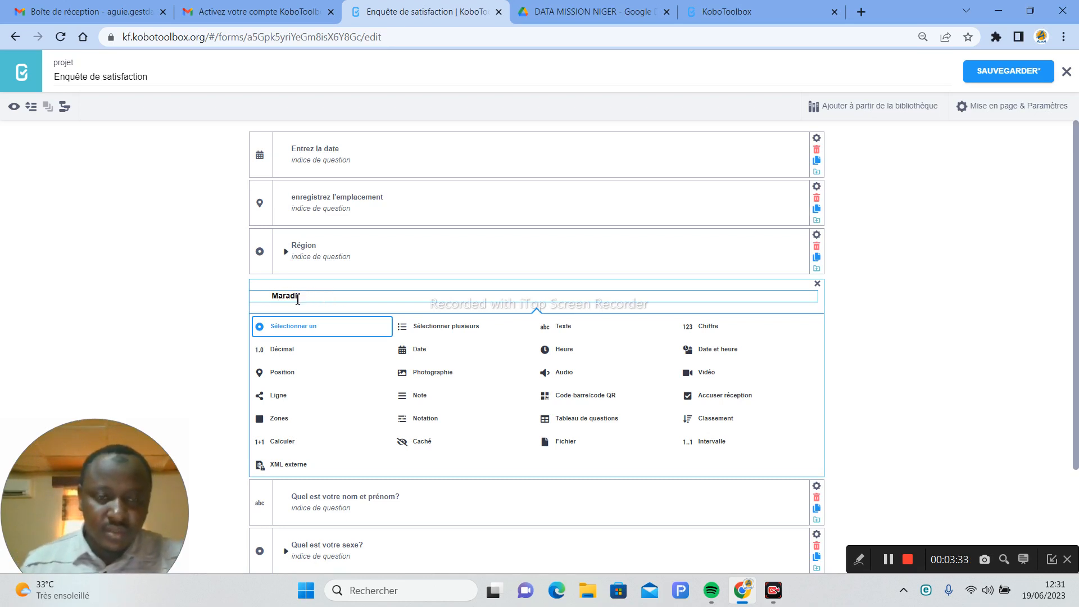
{"action": "left_click_drag", "start_coordinate": [307, 296], "coordinate": [260, 300]}
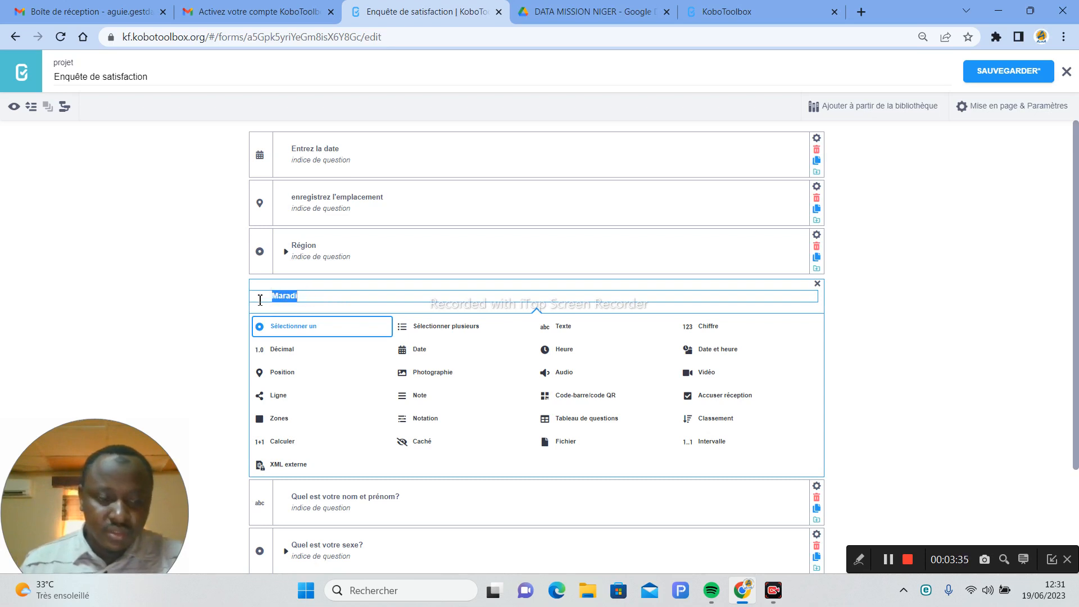
- Title the new question "Département" and give it the question type "Sélectionner un"
{"action": "type", "text": "D"}
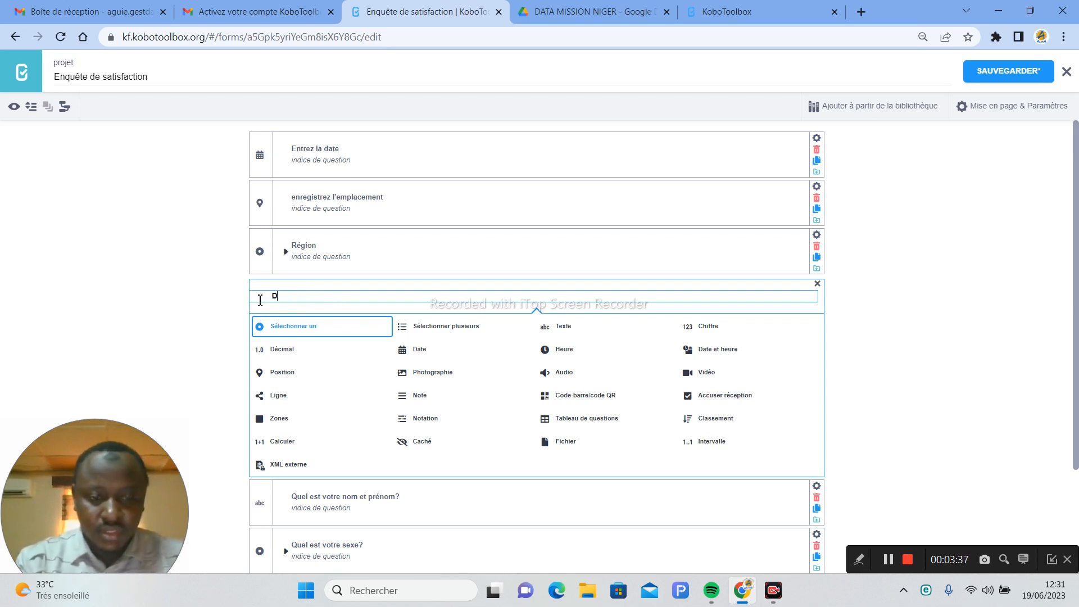
{"action": "type", "text": "épartement"}
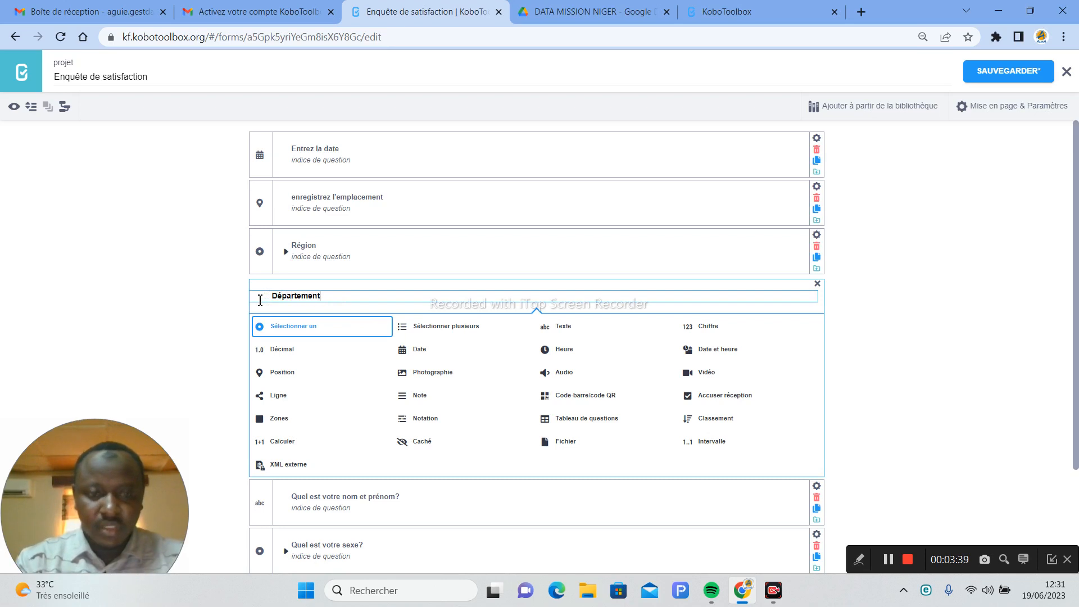
{"action": "left_click", "coordinate": [306, 329]}
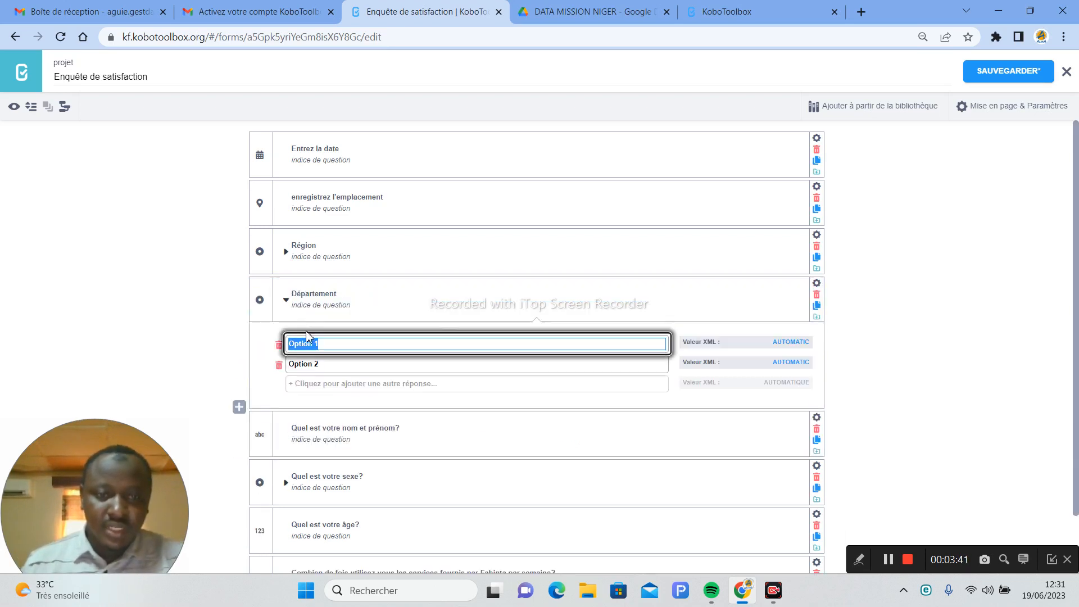
- Name the first answer option of the "Département" question "Maradi ville" and the second "Madarounfa"
{"action": "type", "text": "Marad"}
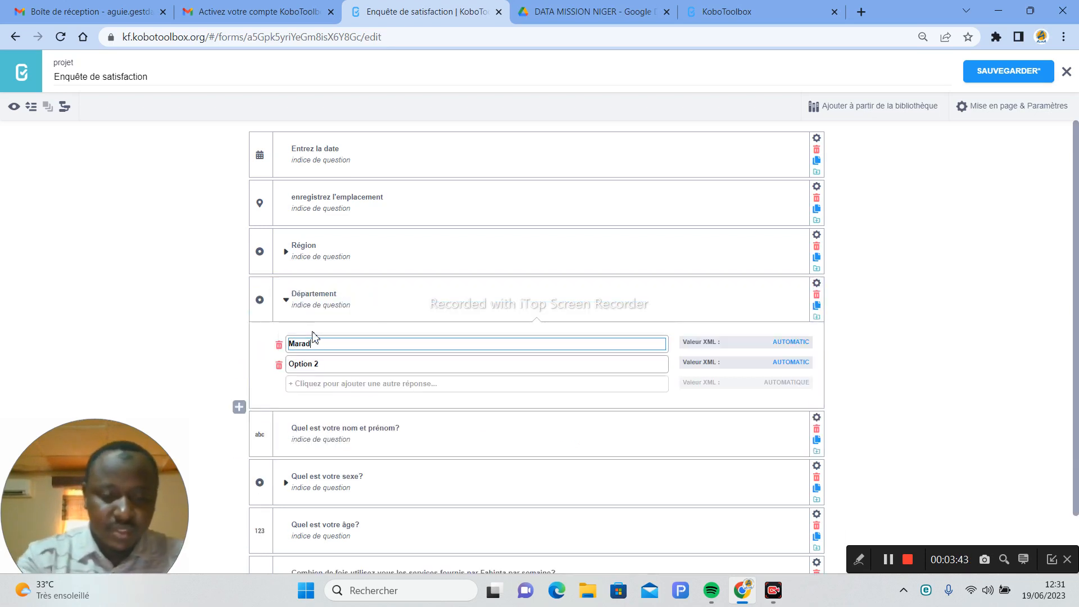
{"action": "type", "text": "i Ville"}
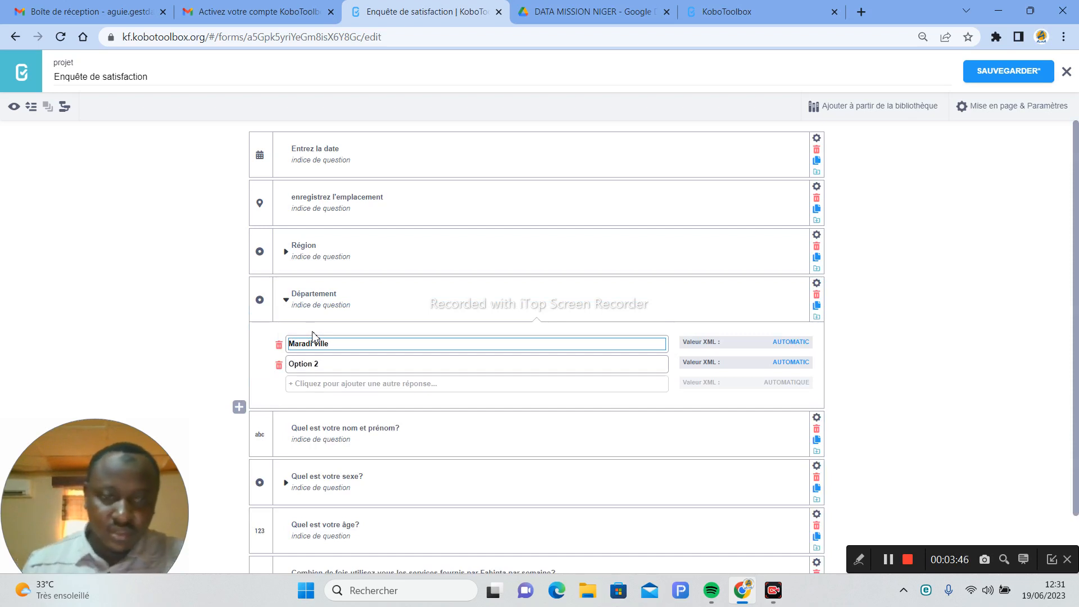
{"action": "left_click", "coordinate": [333, 363]}
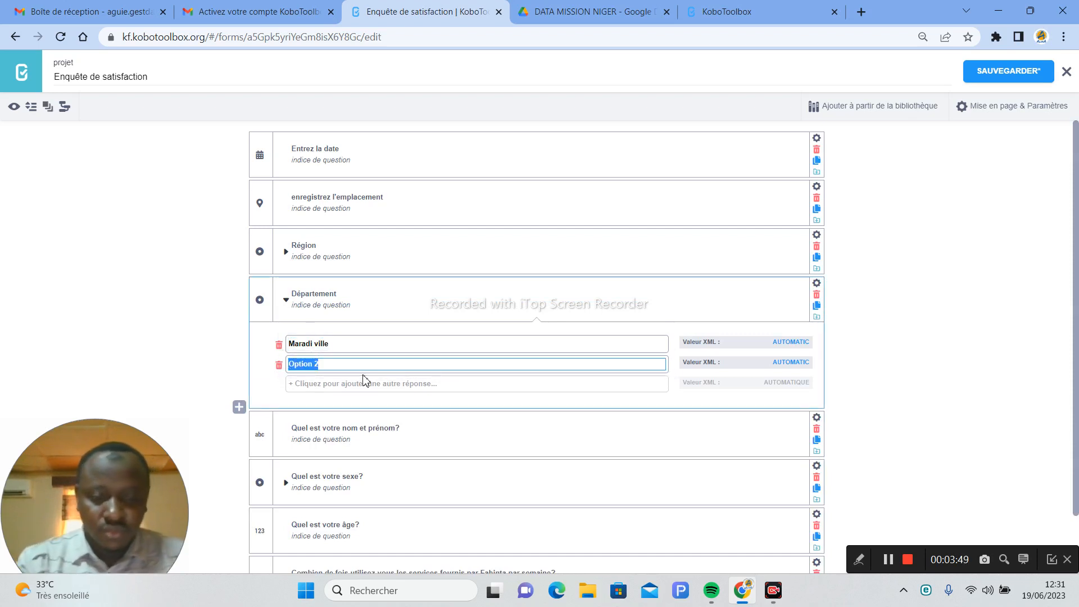
{"action": "type", "text": "Ma"}
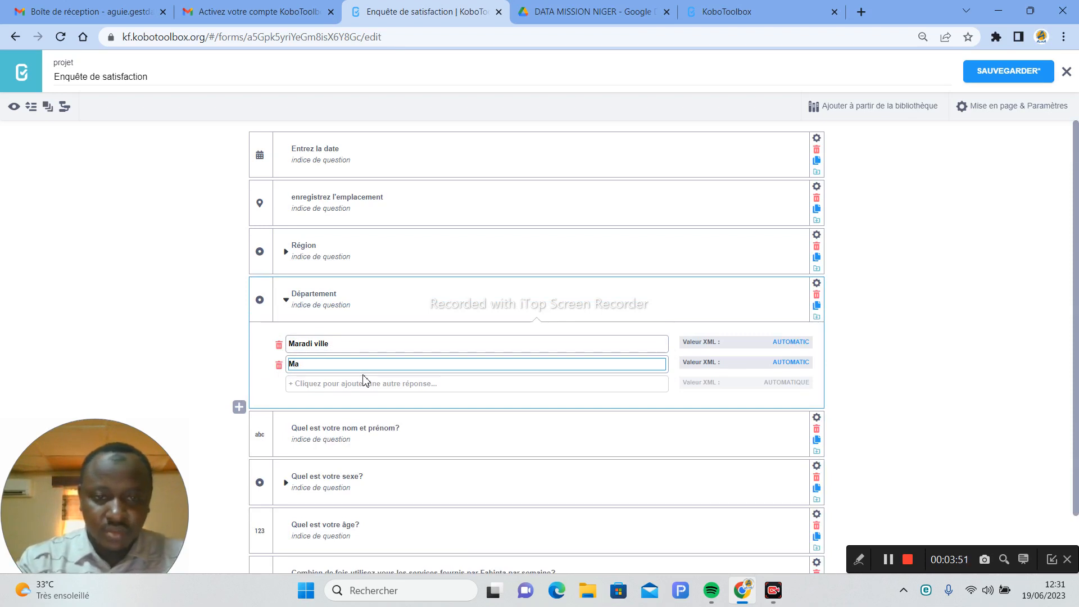
{"action": "type", "text": "darounf"}
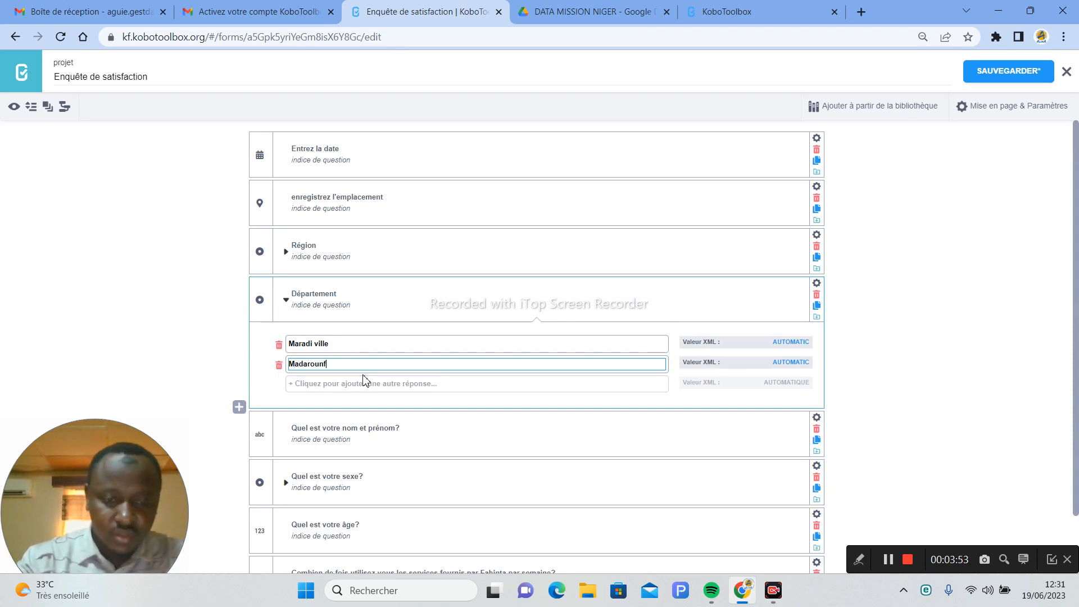
{"action": "type", "text": "a"}
- Add "Guidan ROudji" and "Aguié" as the third and fourth answer options of the "Département" question
{"action": "left_click", "coordinate": [301, 385]}
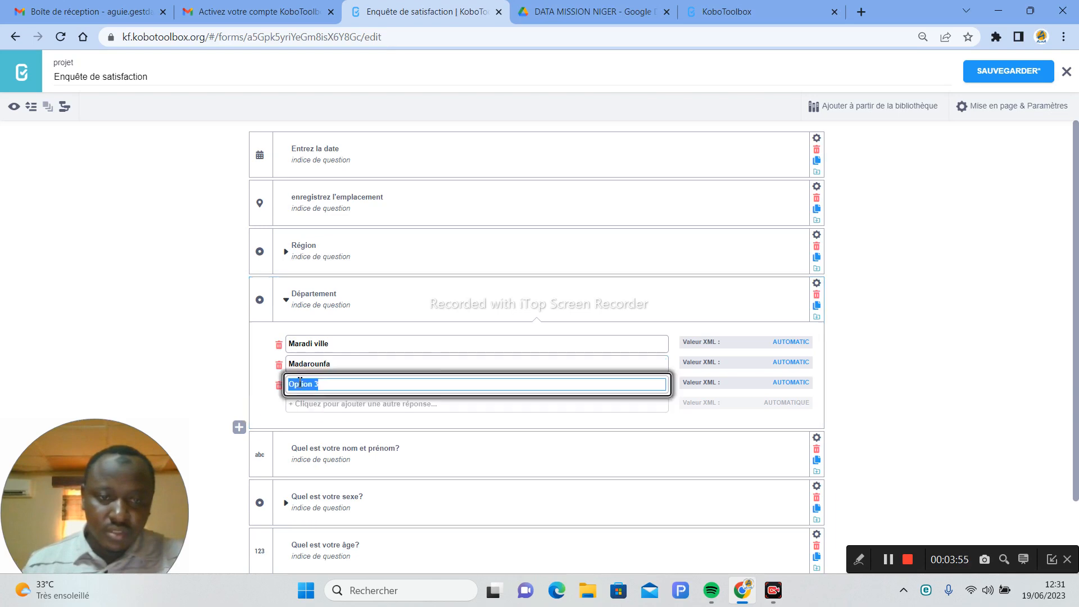
{"action": "type", "text": "Gui"}
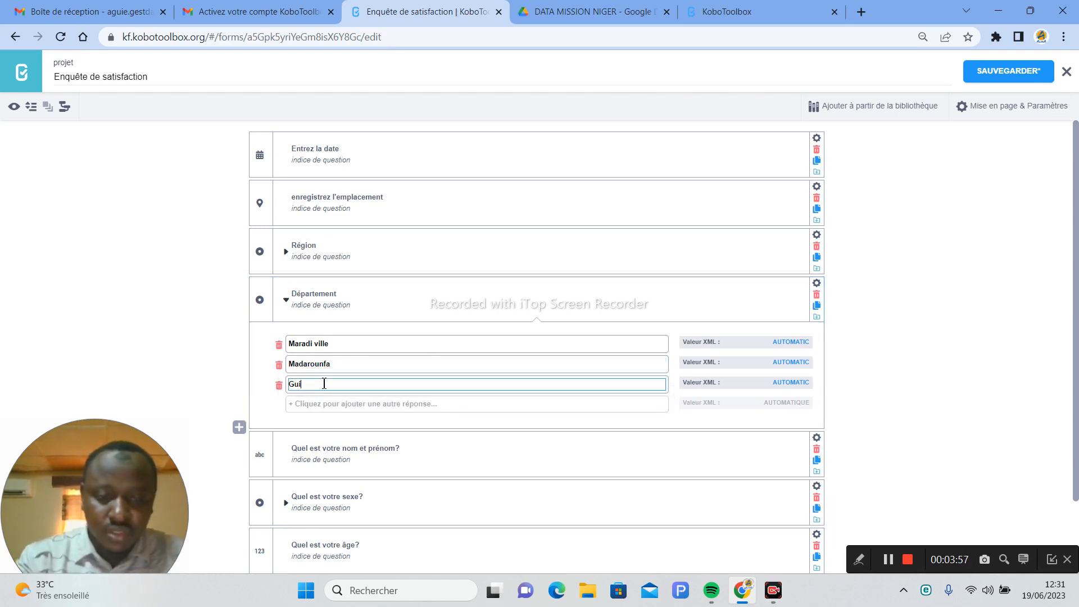
{"action": "type", "text": "dan "}
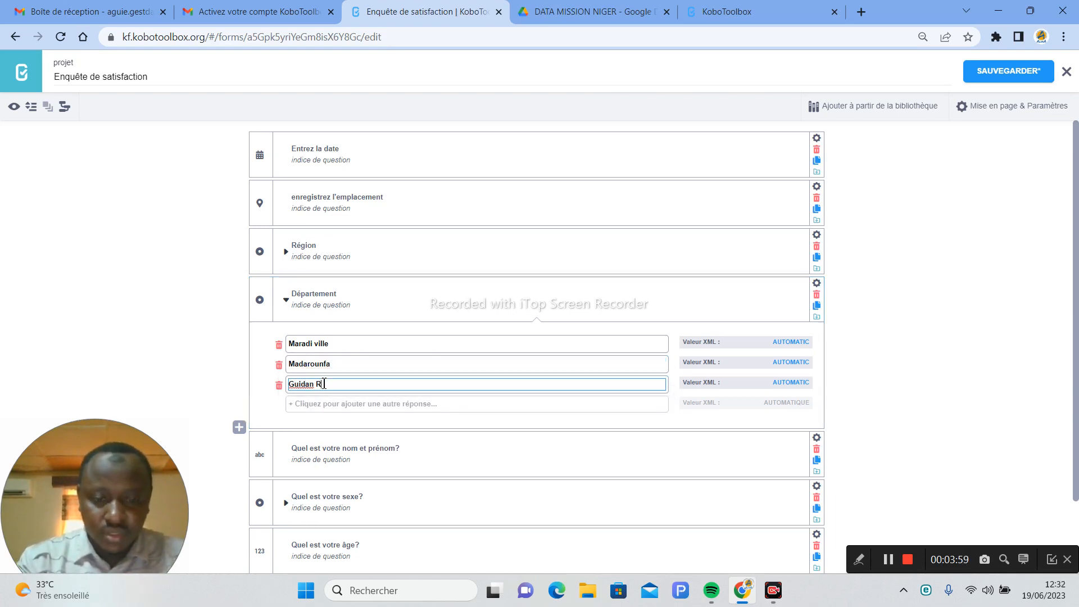
{"action": "type", "text": "Roudji"}
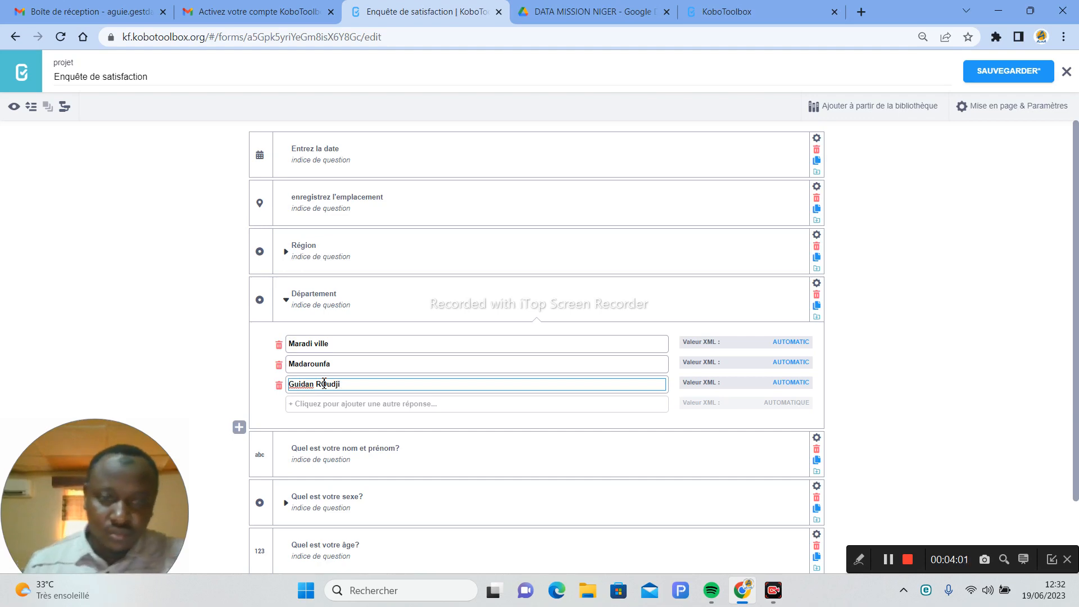
{"action": "left_click", "coordinate": [304, 403]}
{"action": "type", "text": "Aguié"}
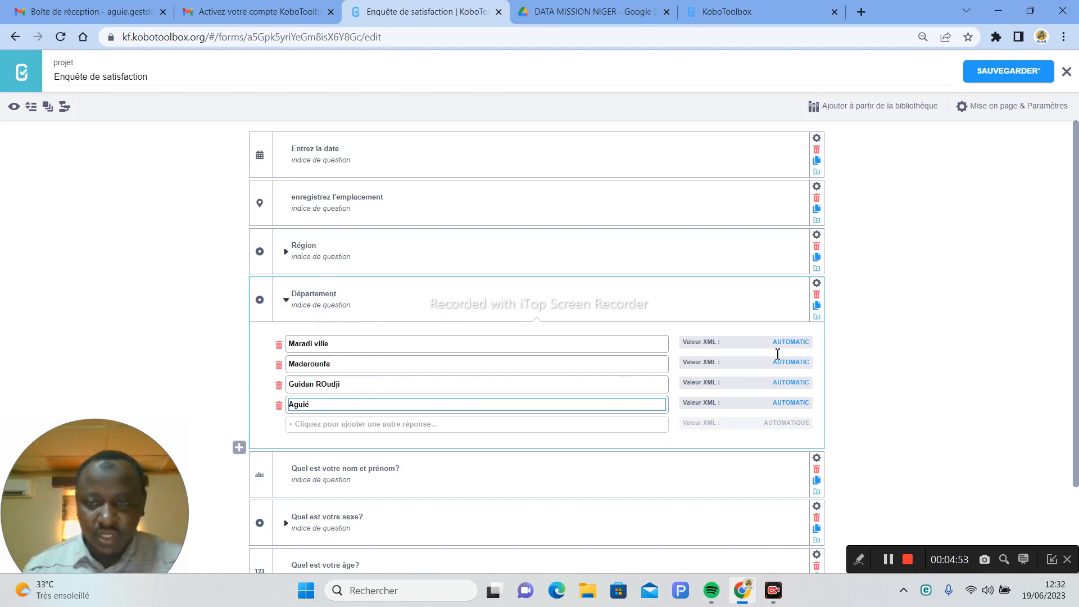
- Add a skip-logic condition so the "Département" question displays only if Région = Maradi, and close its settings
{"action": "left_click", "coordinate": [817, 284]}
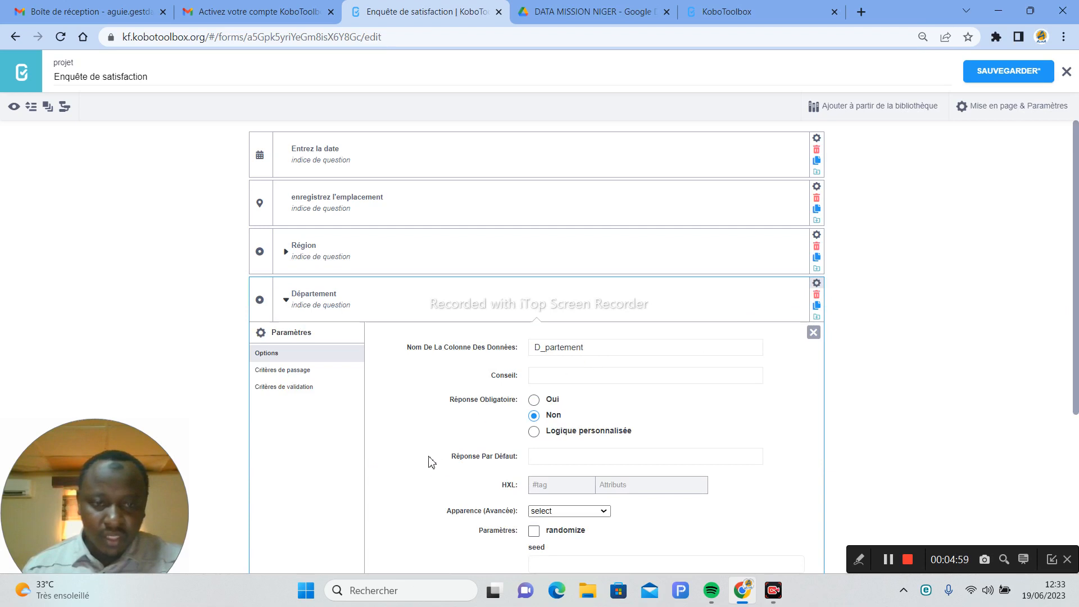
{"action": "left_click", "coordinate": [277, 372]}
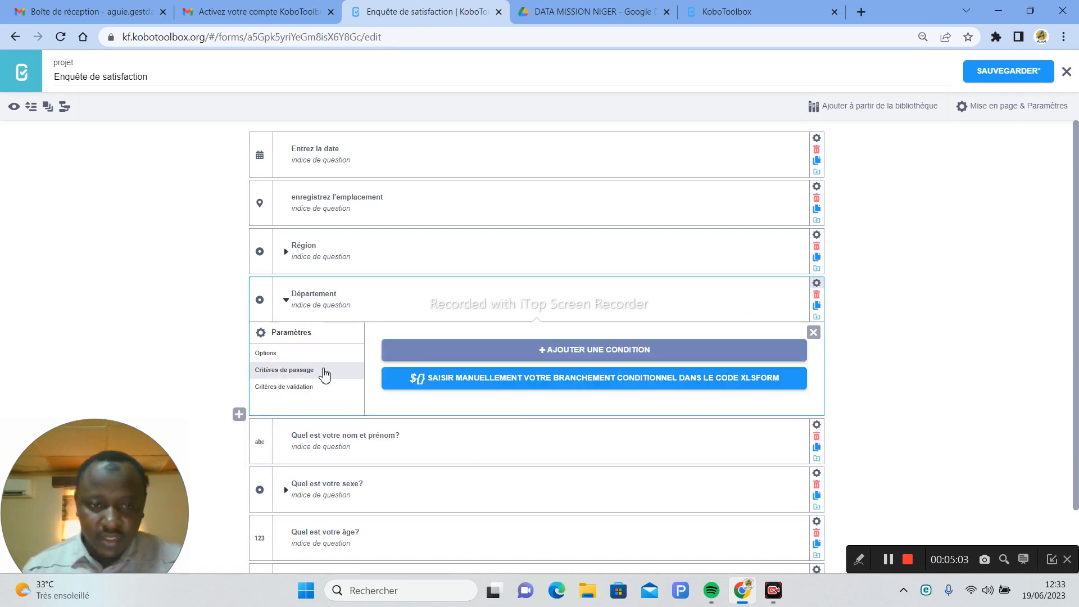
{"action": "left_click", "coordinate": [304, 387]}
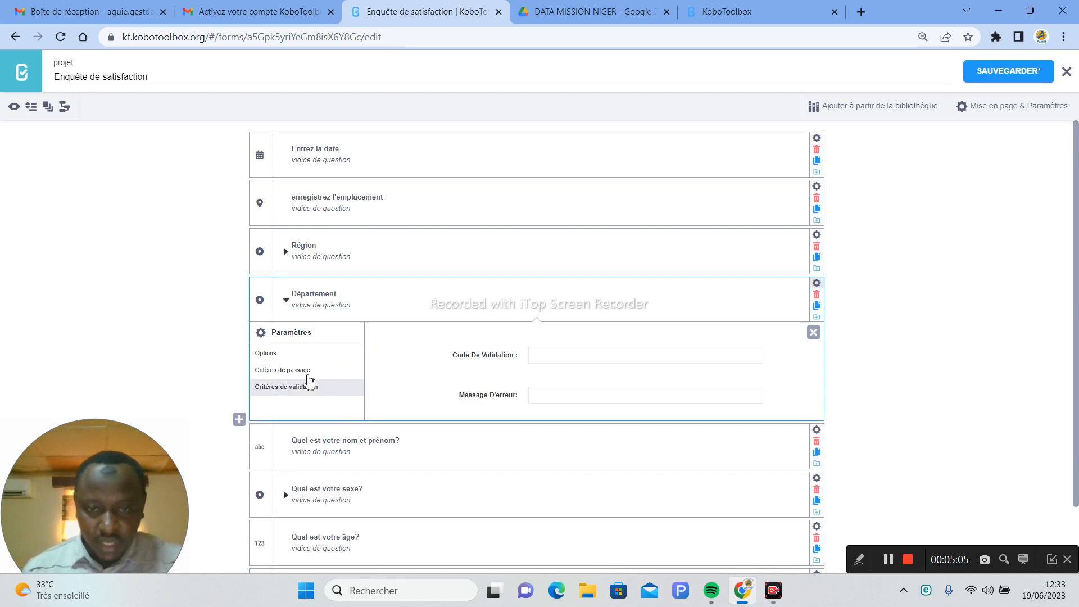
{"action": "left_click", "coordinate": [294, 370]}
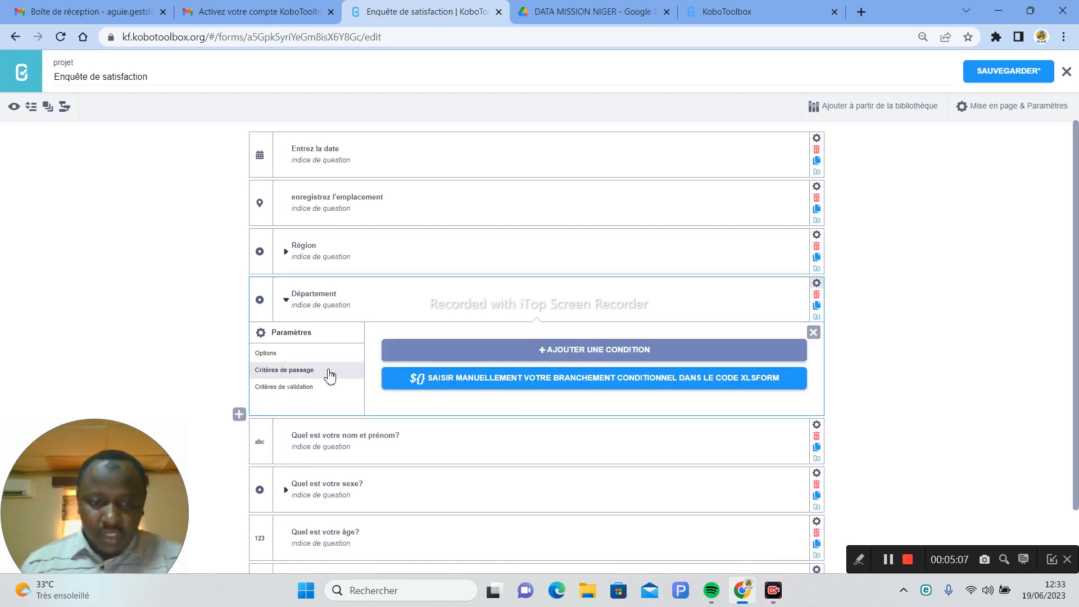
{"action": "left_click", "coordinate": [598, 352]}
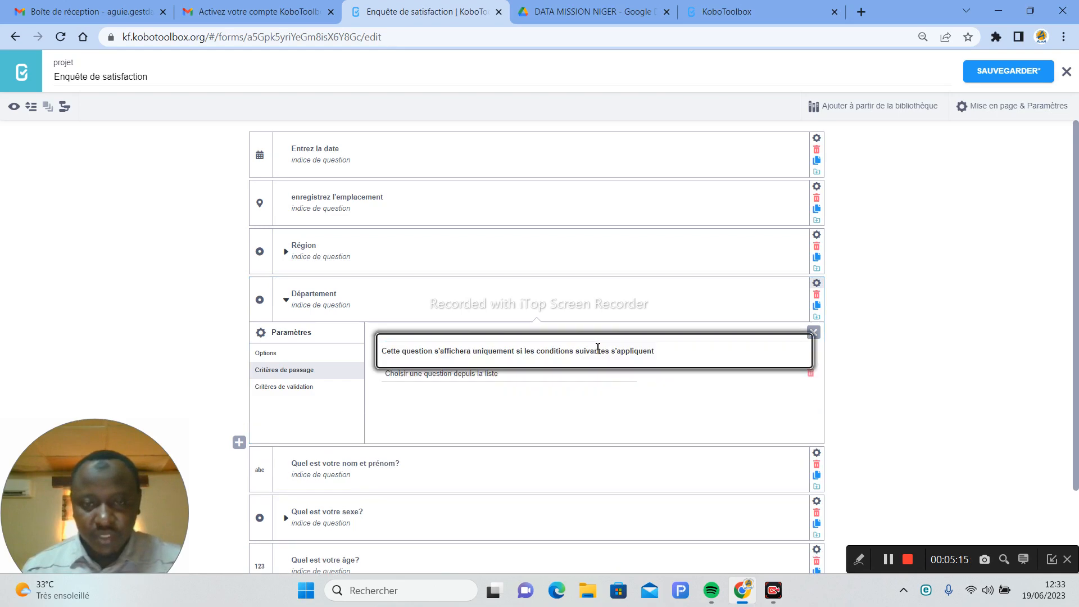
{"action": "left_click", "coordinate": [448, 378]}
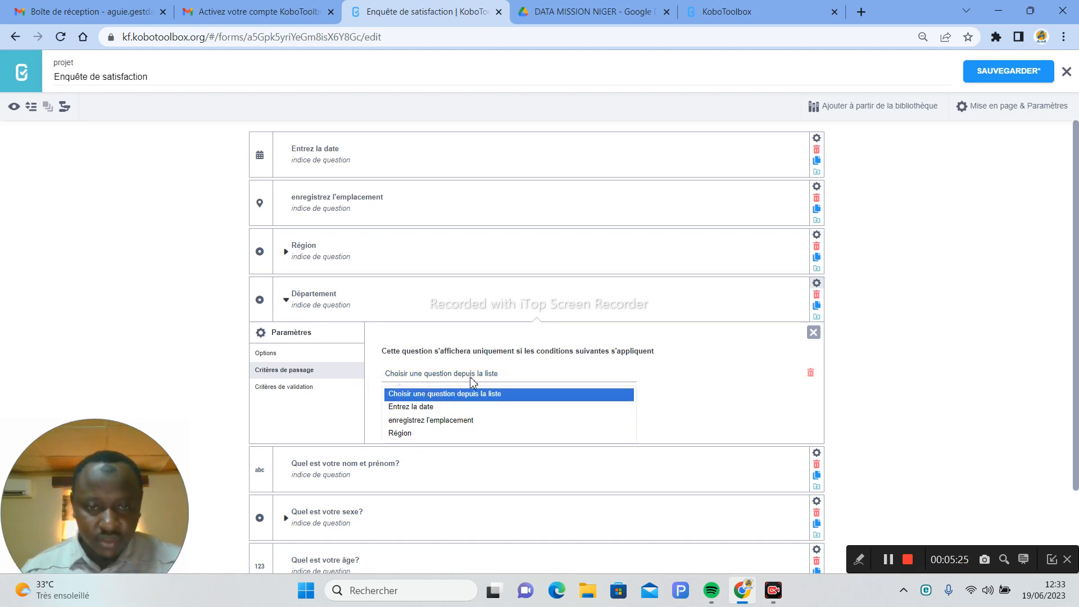
{"action": "left_click", "coordinate": [414, 433]}
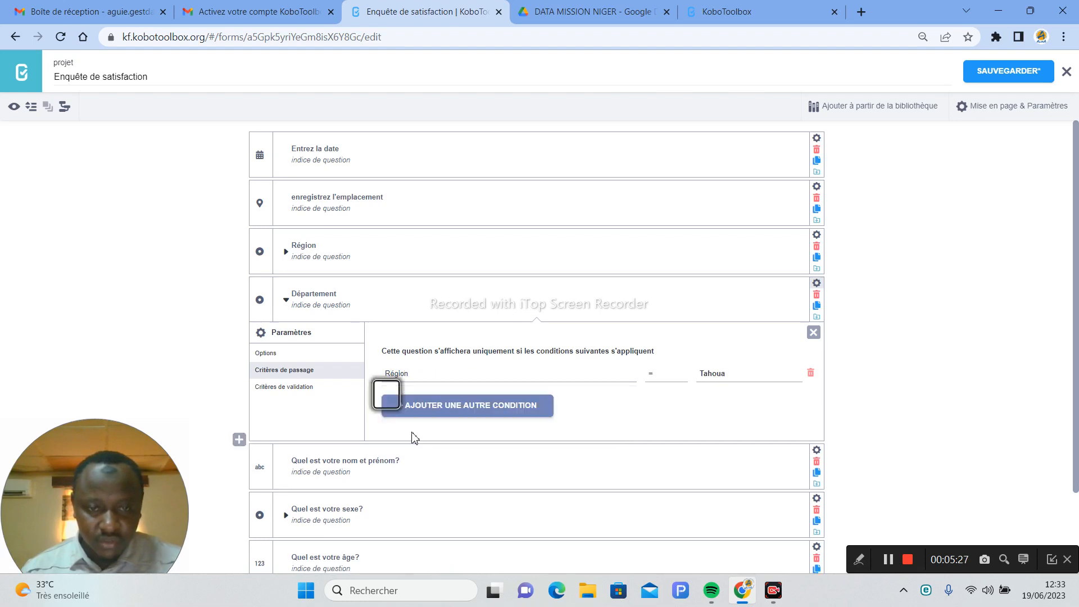
{"action": "left_click", "coordinate": [710, 374]}
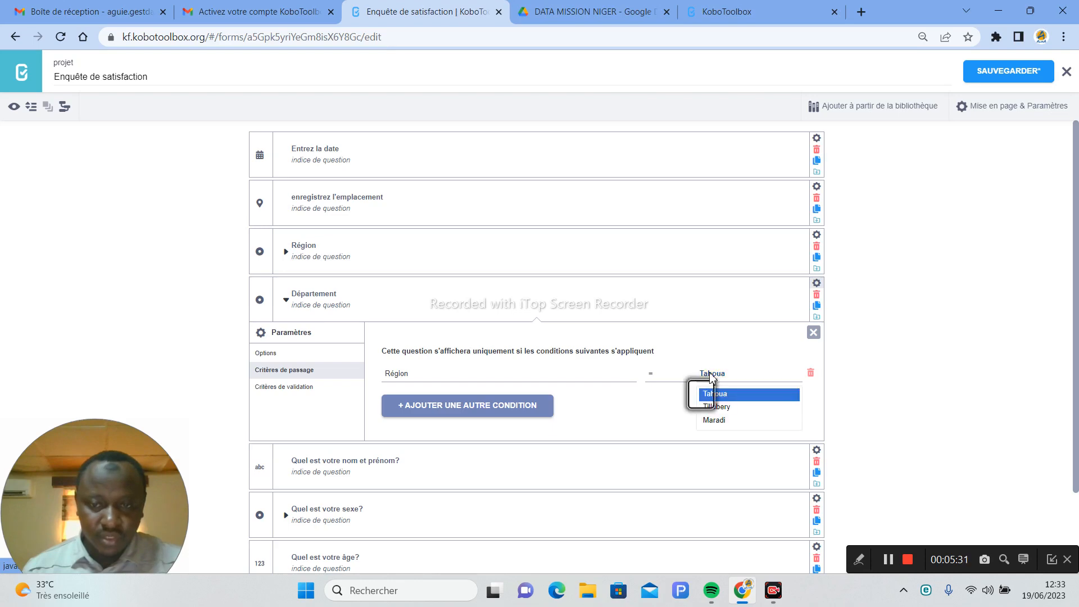
{"action": "left_click", "coordinate": [718, 420]}
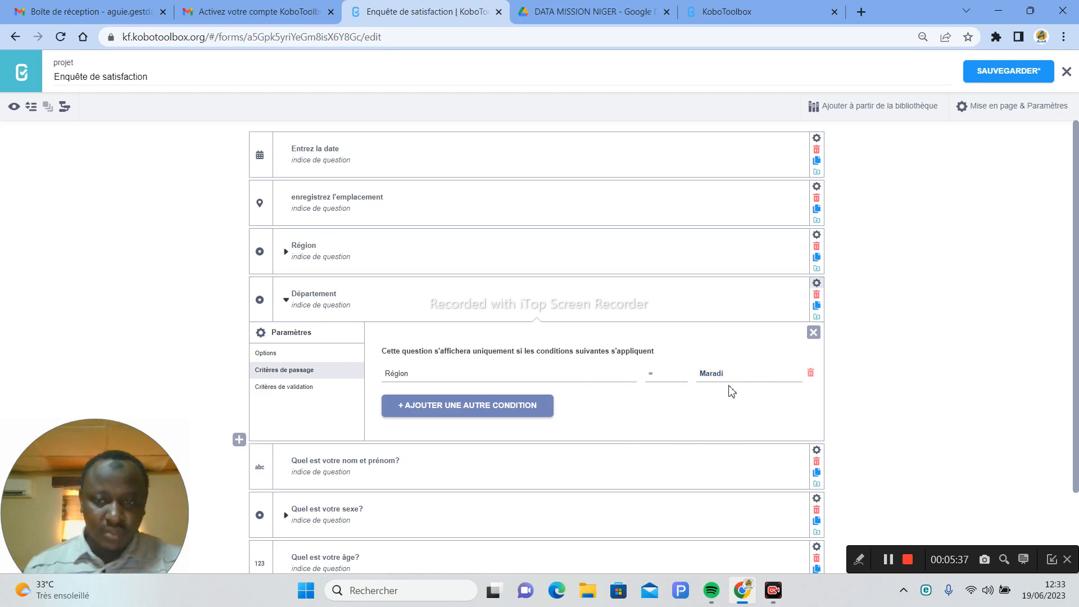
{"action": "left_click", "coordinate": [815, 334]}
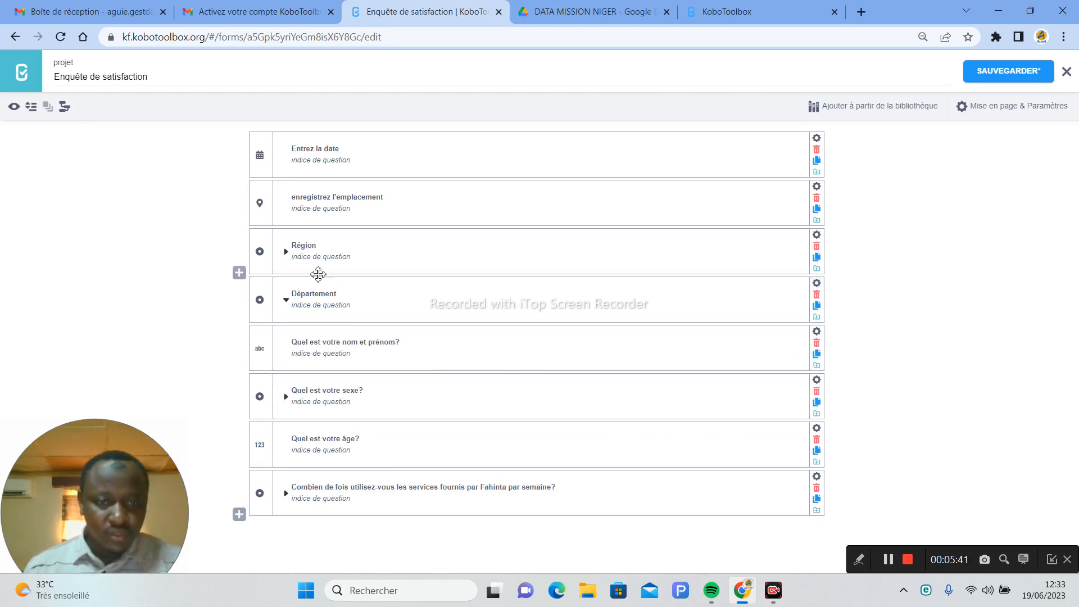
- Add a new question titled "Département" directly after the existing "Département" question, up to the choice of its question type
{"action": "left_click", "coordinate": [362, 304]}
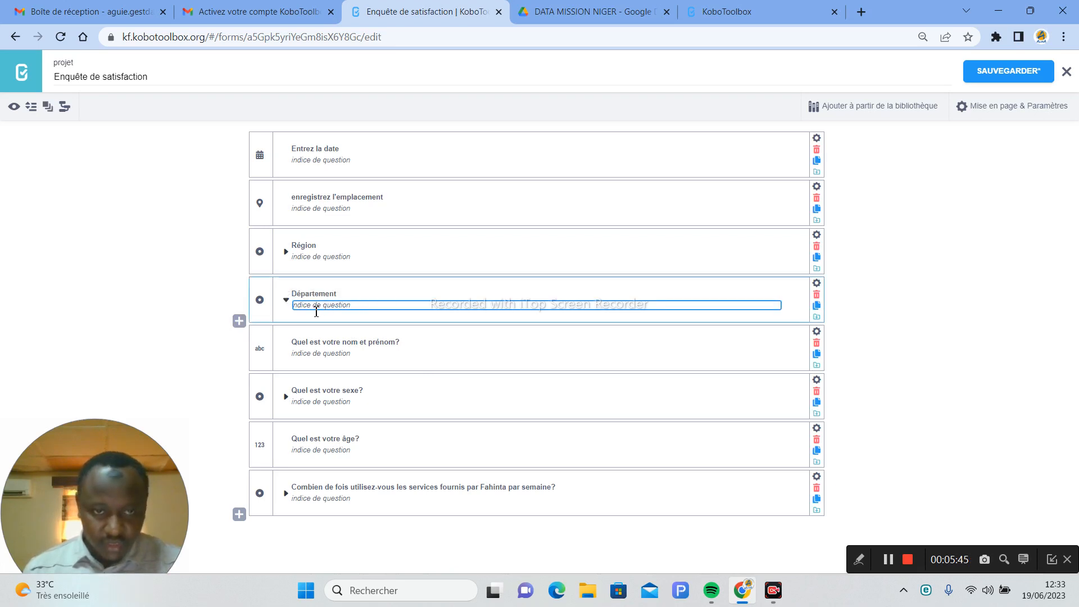
{"action": "left_click", "coordinate": [240, 321]}
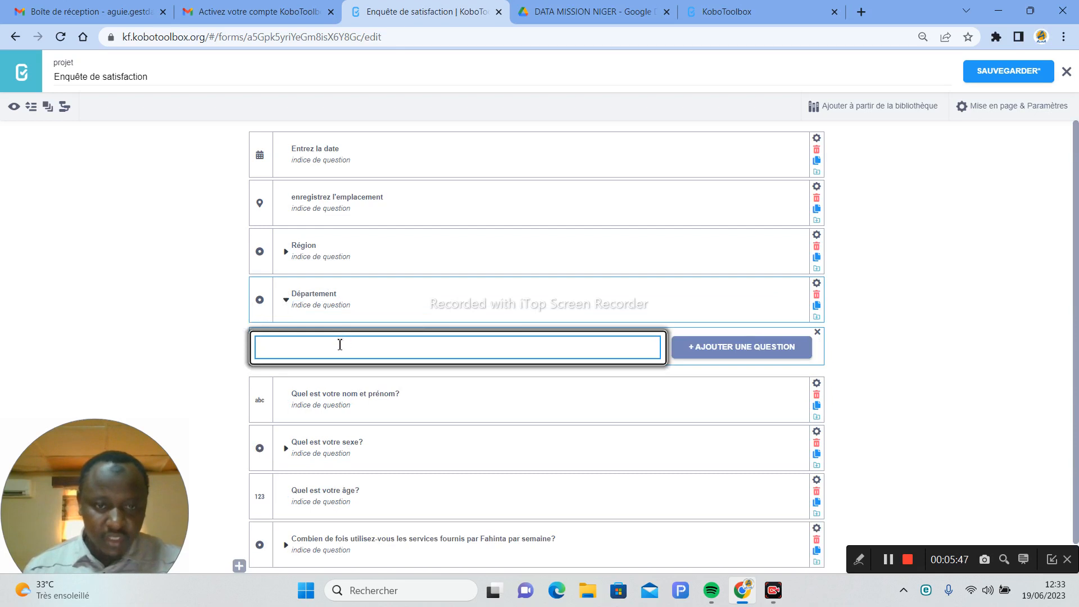
{"action": "type", "text": "D"}
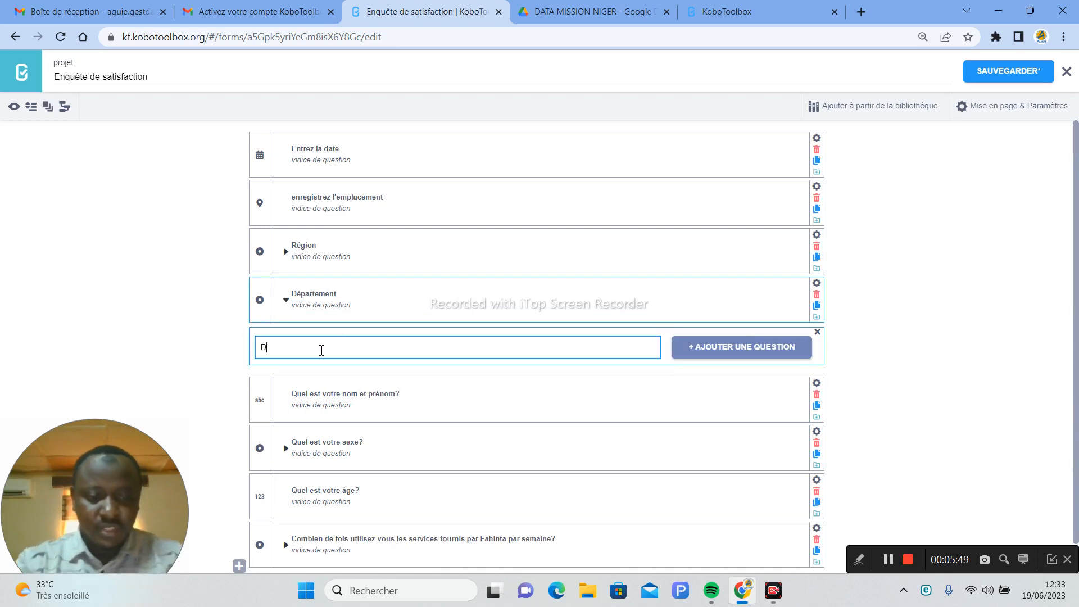
{"action": "type", "text": "épar"}
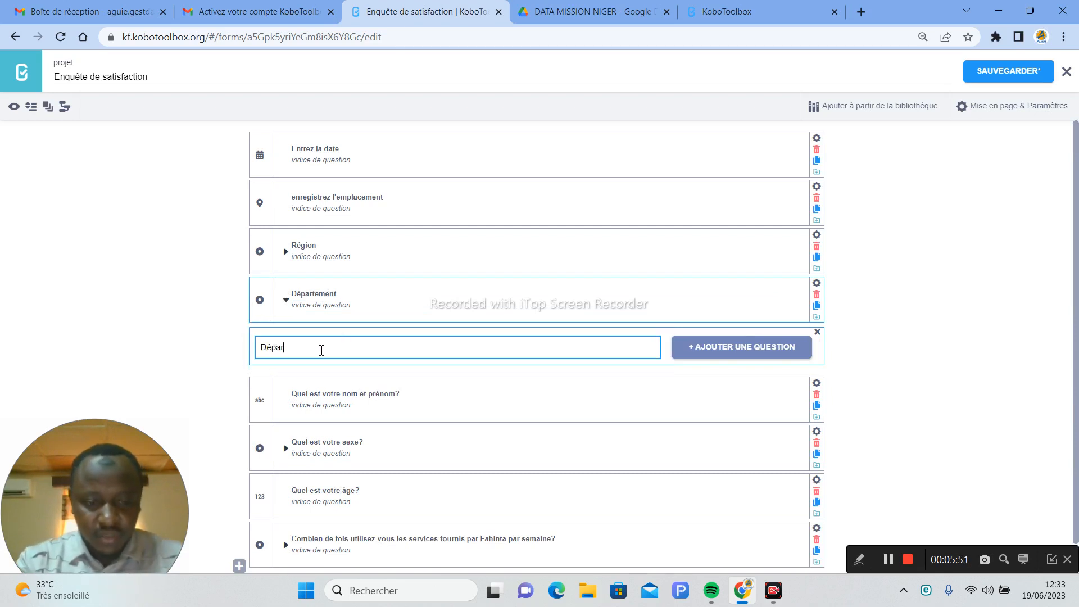
{"action": "type", "text": "tement"}
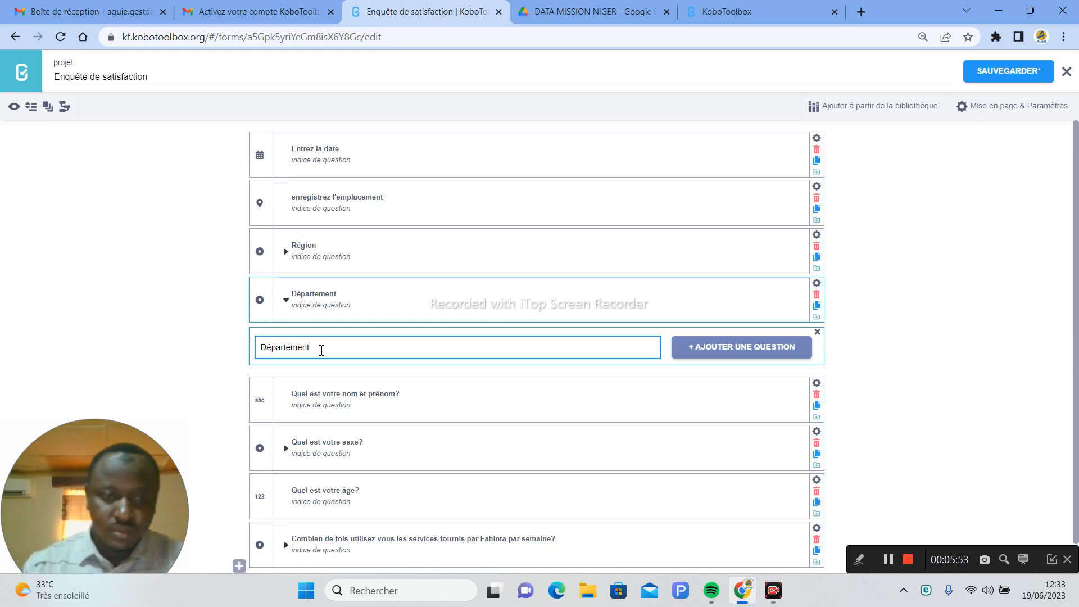
{"action": "left_click", "coordinate": [692, 354]}
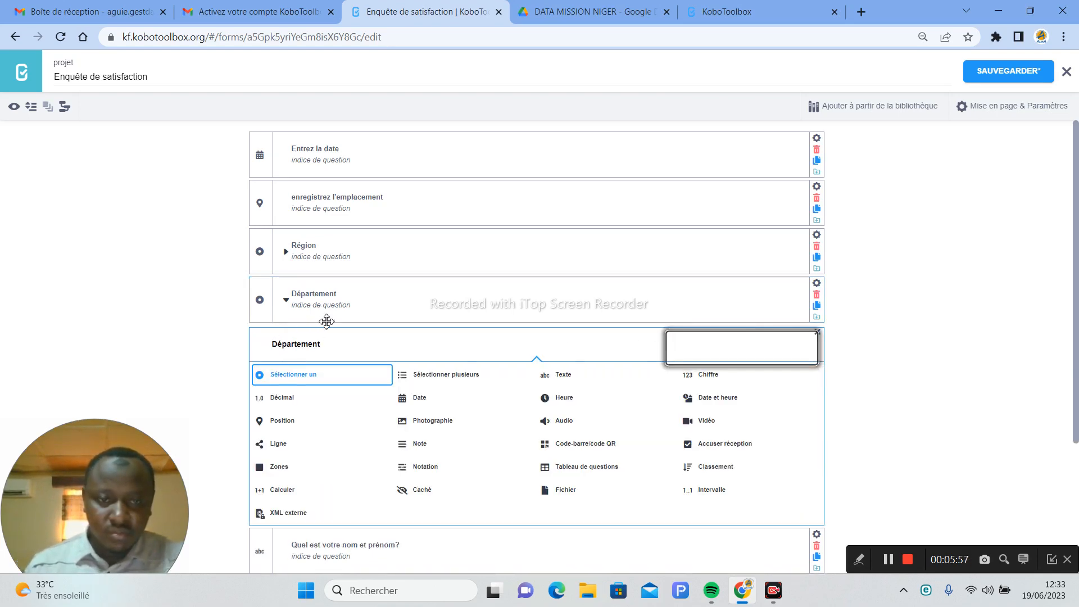
- Rename the existing "Département" question below "Région" as "Départements Maradi"
{"action": "left_click", "coordinate": [326, 305]}
{"action": "left_click", "coordinate": [331, 292]}
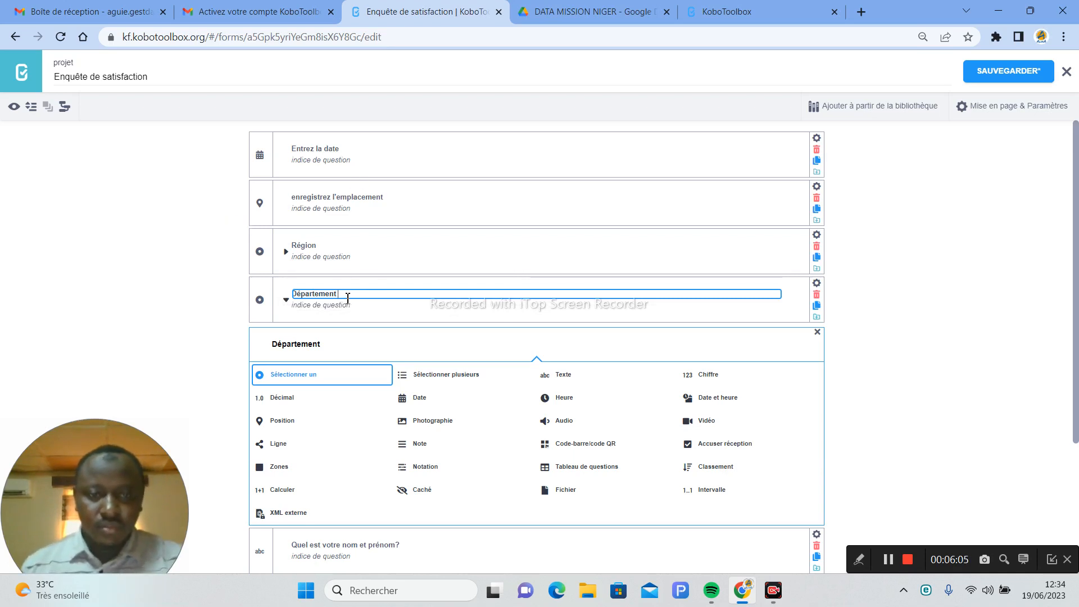
{"action": "type", "text": "M"}
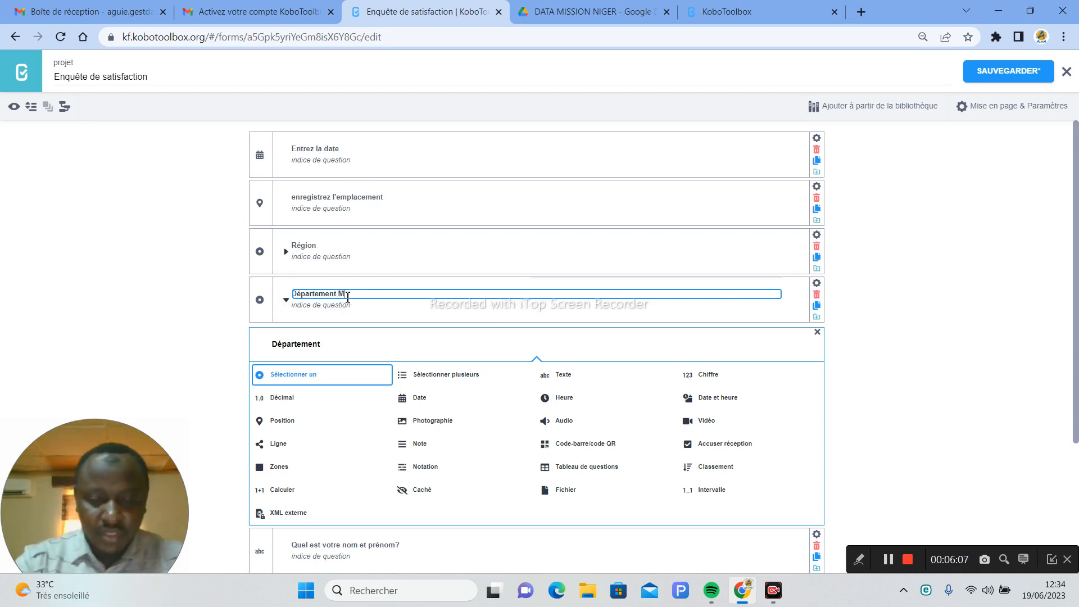
{"action": "type", "text": "aradi"}
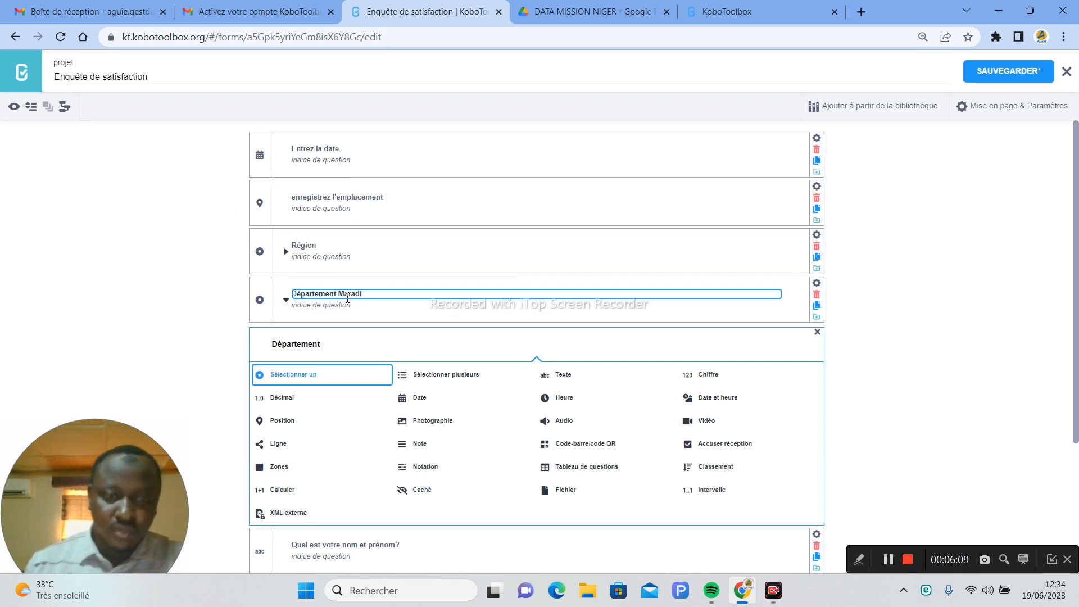
{"action": "left_click", "coordinate": [337, 298]}
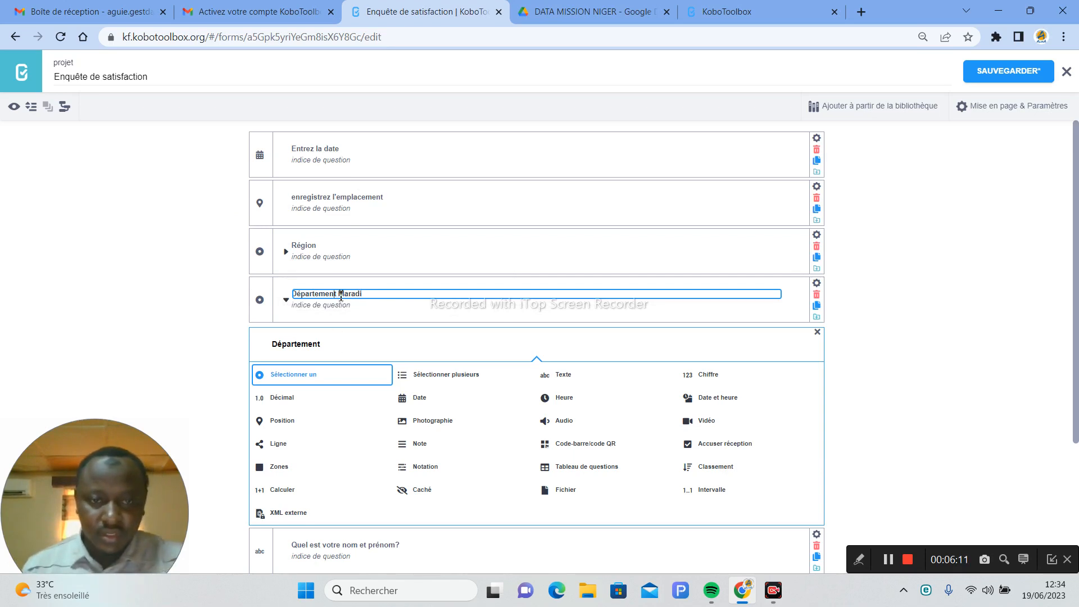
{"action": "type", "text": "s"}
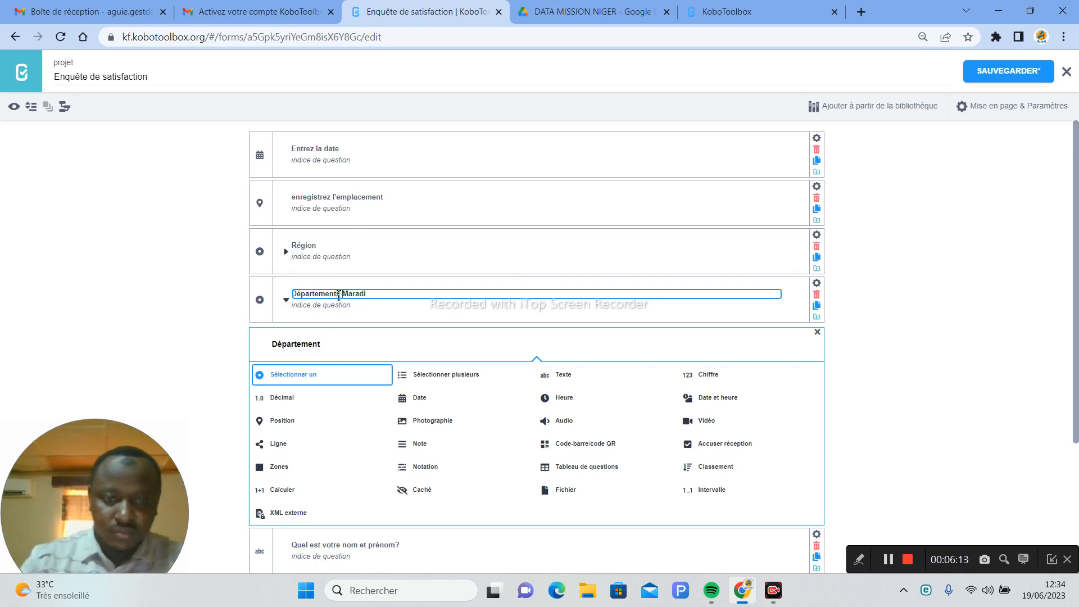
- Title the new question "Départements Tahoua" and set its question type to "Sélectionner un"
{"action": "left_click", "coordinate": [311, 345]}
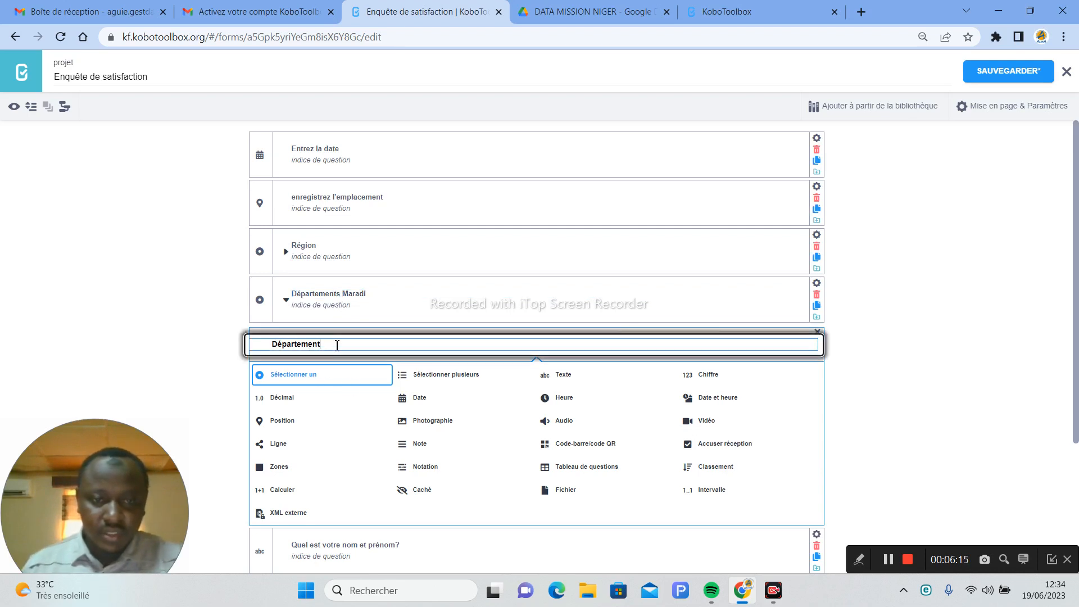
{"action": "type", "text": "Tahoua"}
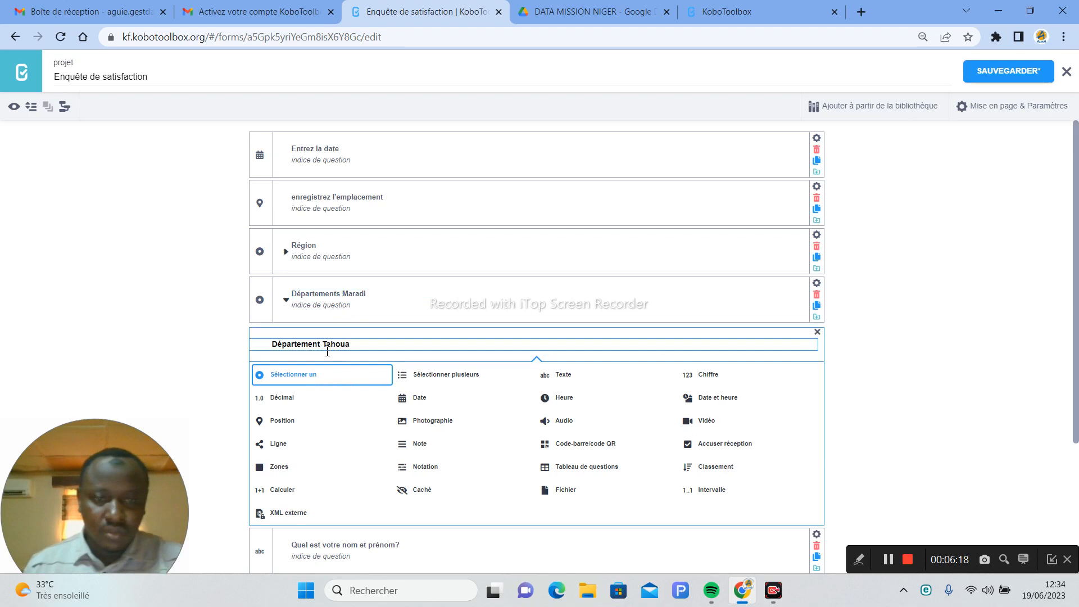
{"action": "left_click", "coordinate": [324, 344]}
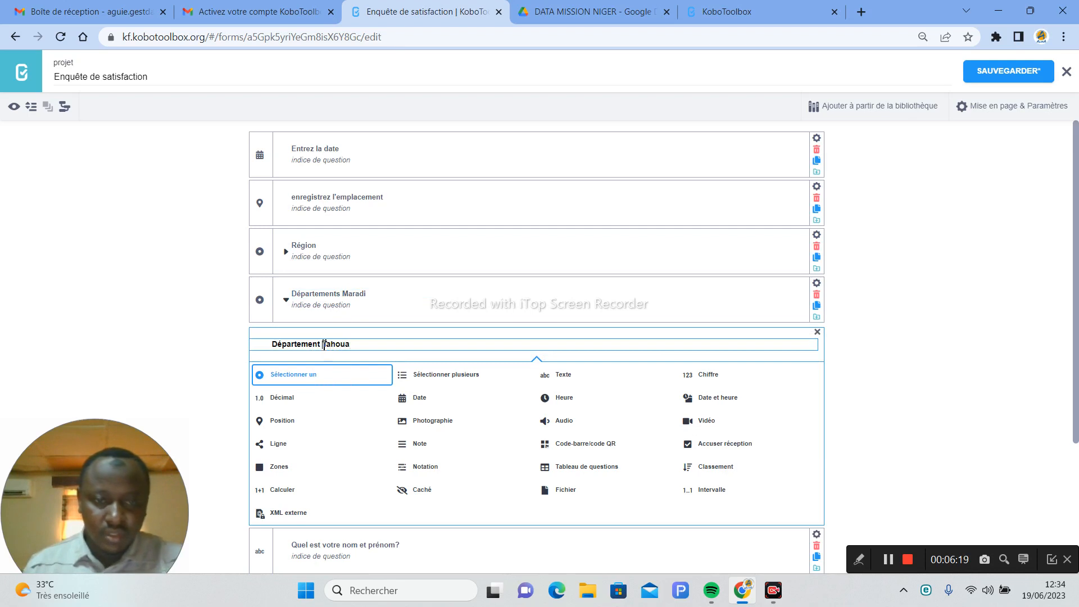
{"action": "type", "text": "s"}
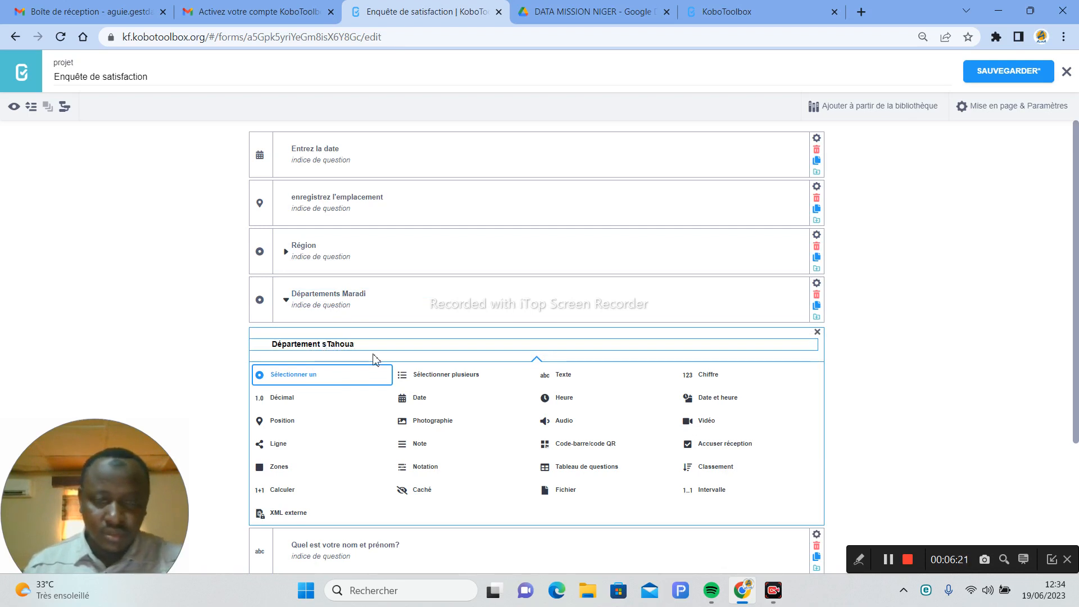
{"action": "key", "text": "BackSpace"}
{"action": "key", "text": "BackSpace"}
{"action": "type", "text": "s"}
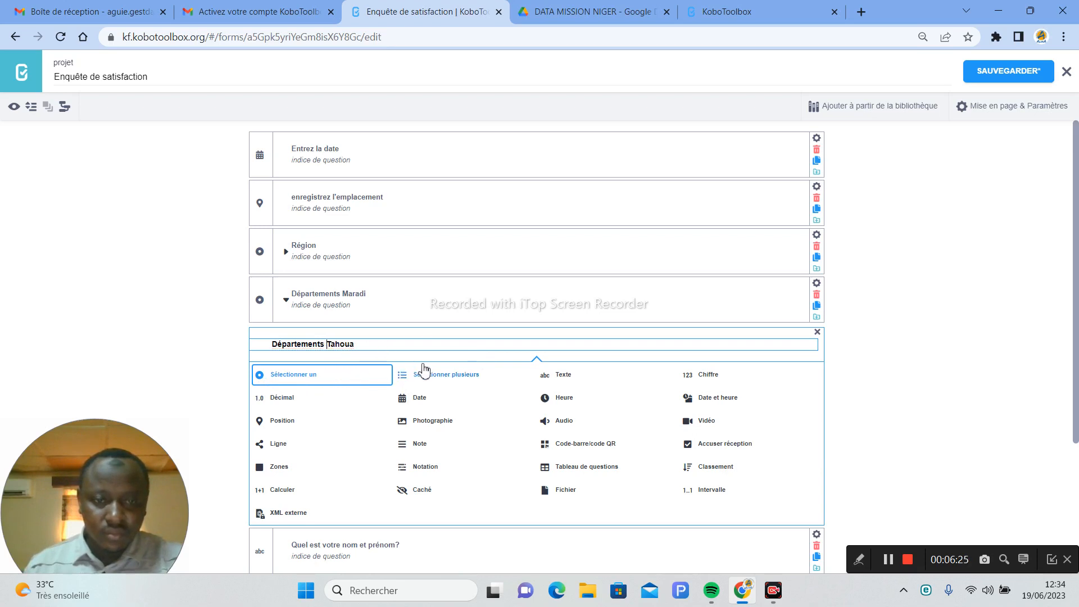
{"action": "left_click", "coordinate": [314, 377]}
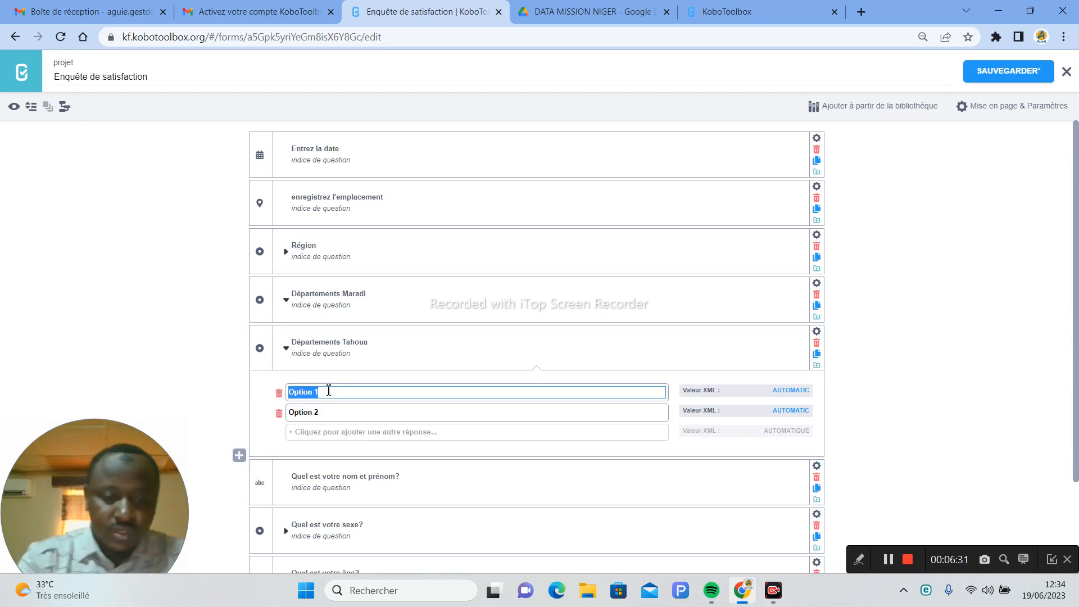
- Name the first two answer options of "Départements Tahoua" "Tassara" and "Tillia"
{"action": "type", "text": "Tassara"}
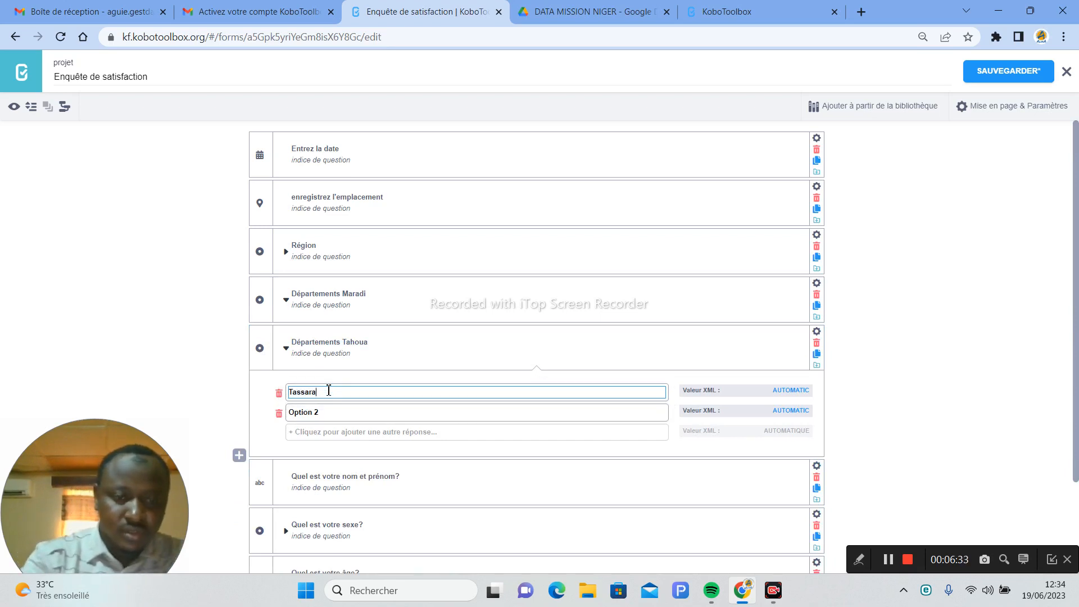
{"action": "key", "text": "Tab"}
{"action": "type", "text": "Till"}
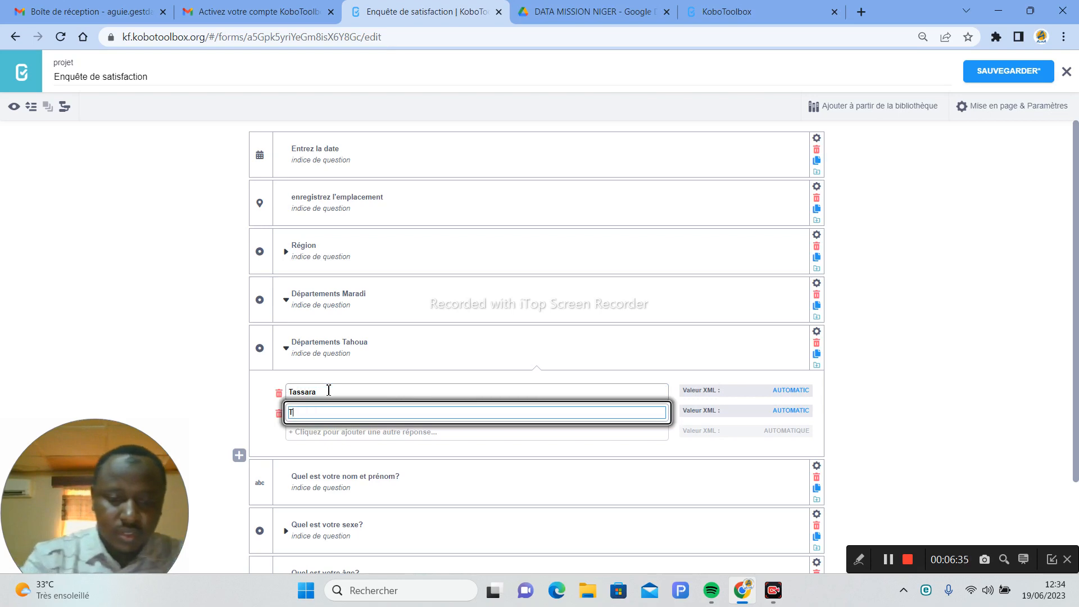
{"action": "key", "text": "Tab"}
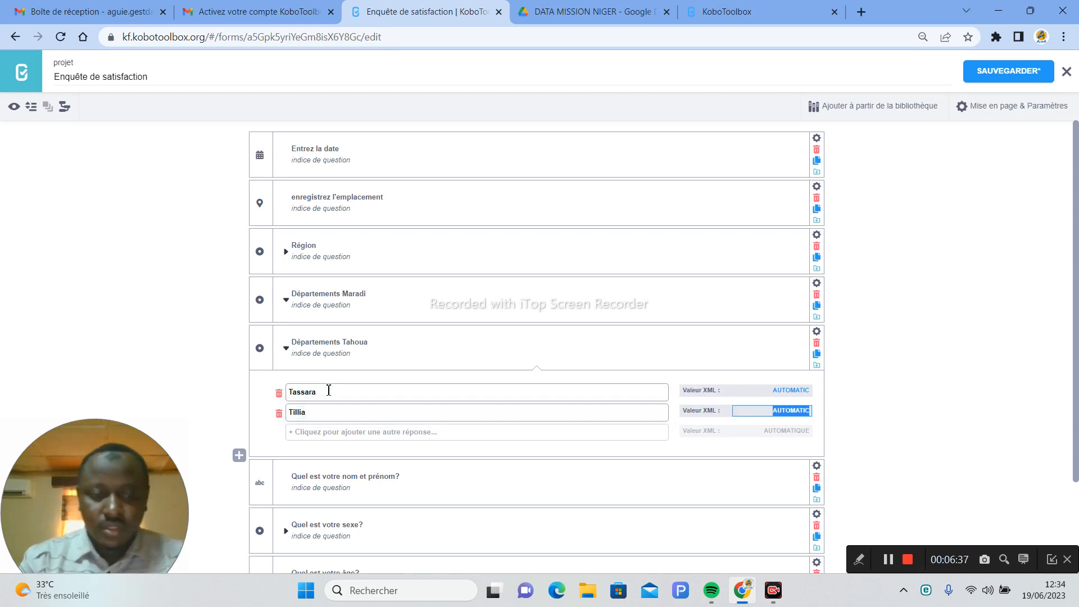
{"action": "key", "text": "Tab"}
{"action": "key", "text": "Tab"}
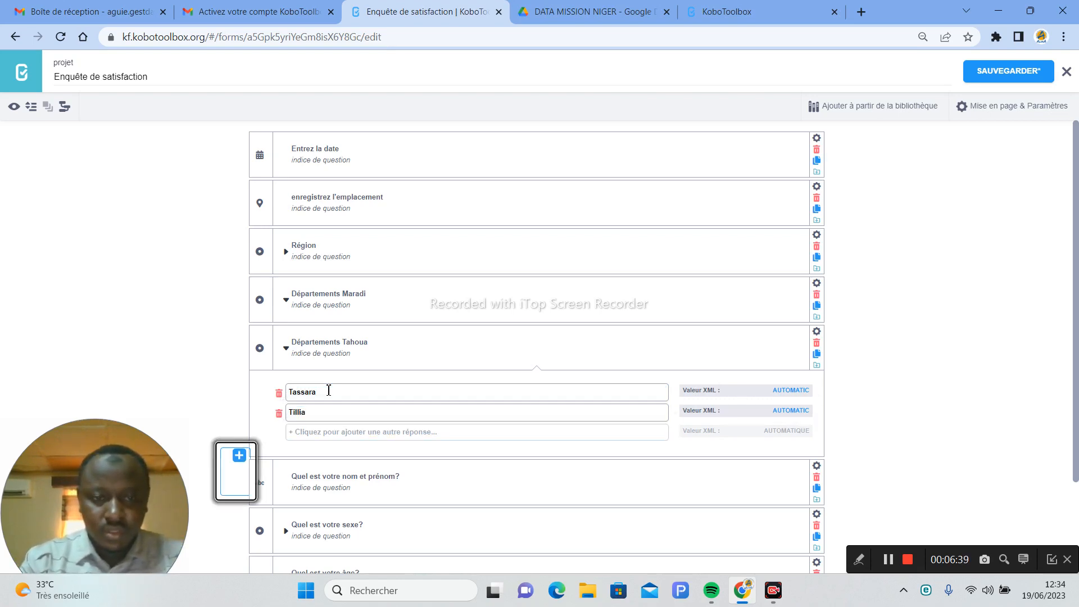
- Add "Tchintabaradene" as the third answer option of the "Départements Tahoua" question
{"action": "left_click", "coordinate": [301, 433]}
{"action": "type", "text": "Tekm"}
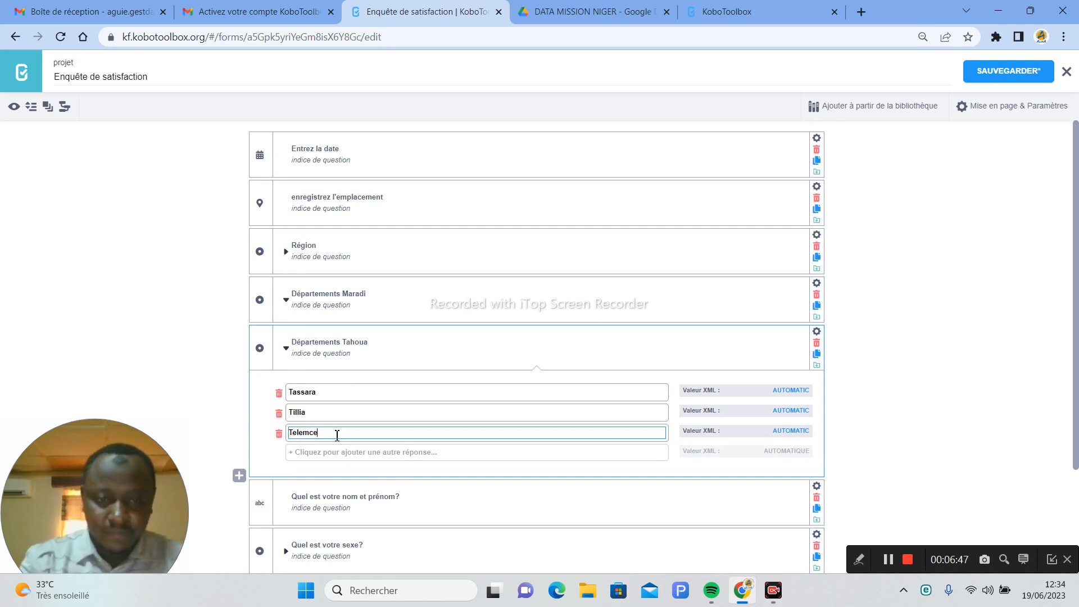
{"action": "key", "text": "BackSpace"}
{"action": "key", "text": "BackSpace"}
{"action": "key", "text": "BackSpace"}
{"action": "key", "text": "BackSpace"}
{"action": "key", "text": "BackSpace"}
{"action": "key", "text": "BackSpace"}
{"action": "key", "text": "BackSpace"}
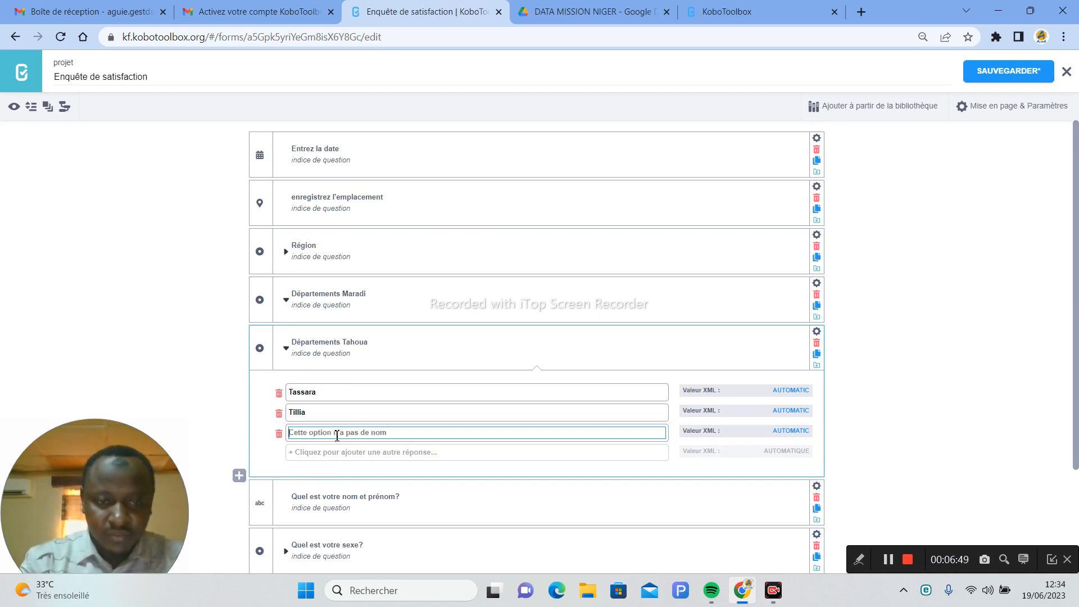
{"action": "type", "text": "Tchintabaradene"}
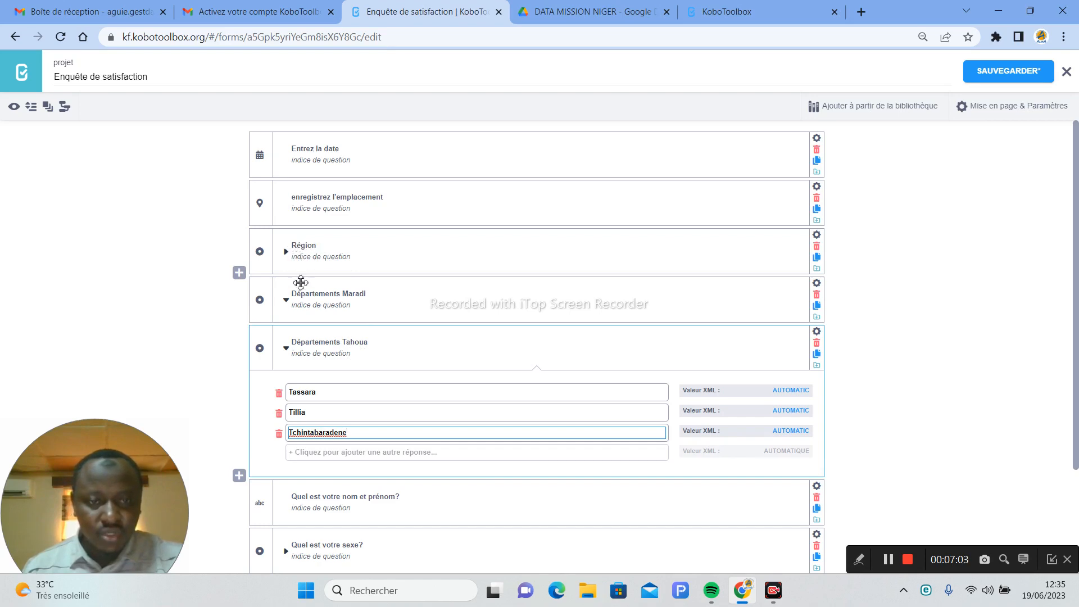
- Add a skip-logic condition so "Départements Tahoua" displays only if Région = Tahoua, and close its settings
{"action": "left_click", "coordinate": [386, 352]}
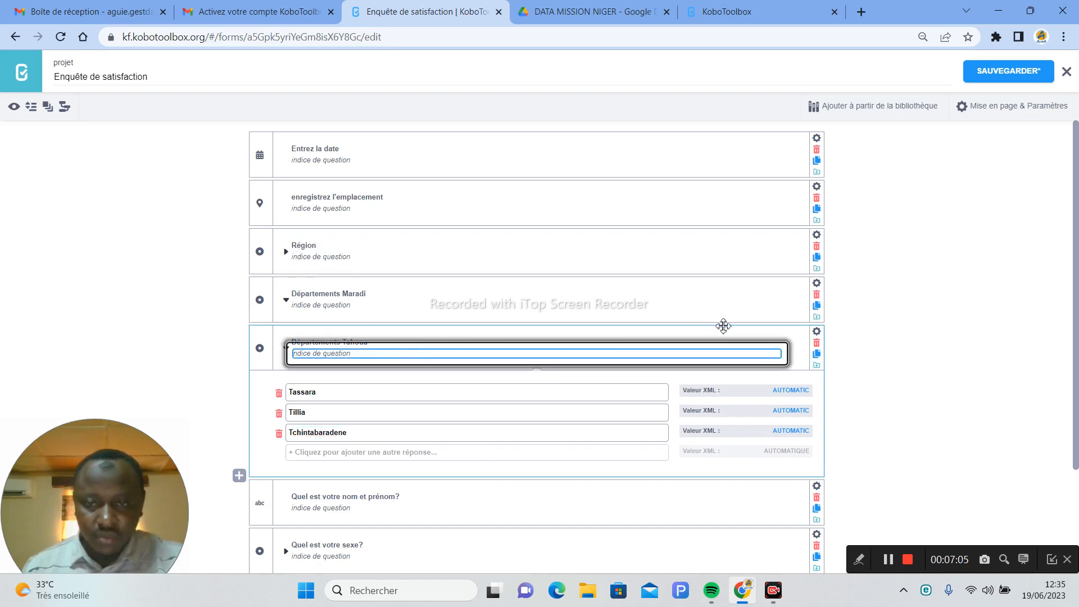
{"action": "left_click", "coordinate": [818, 336]}
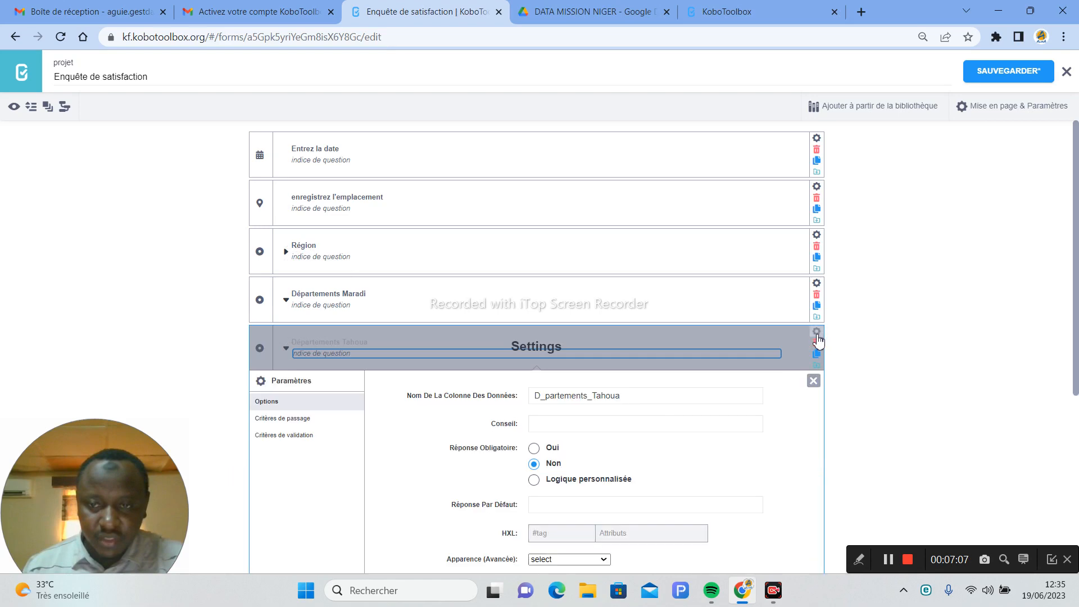
{"action": "left_click", "coordinate": [295, 419]}
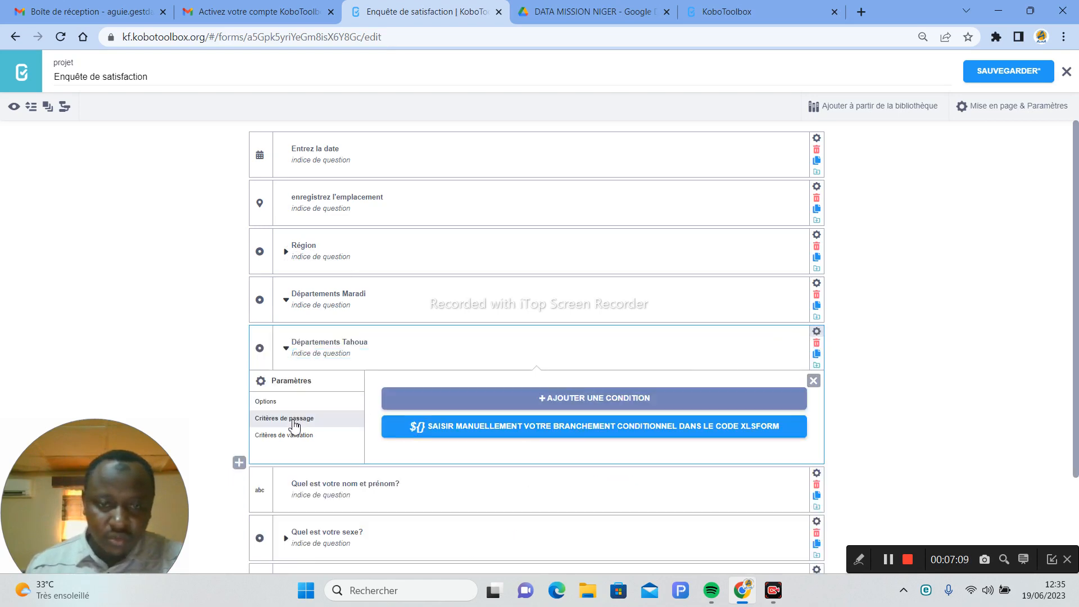
{"action": "left_click", "coordinate": [595, 400]}
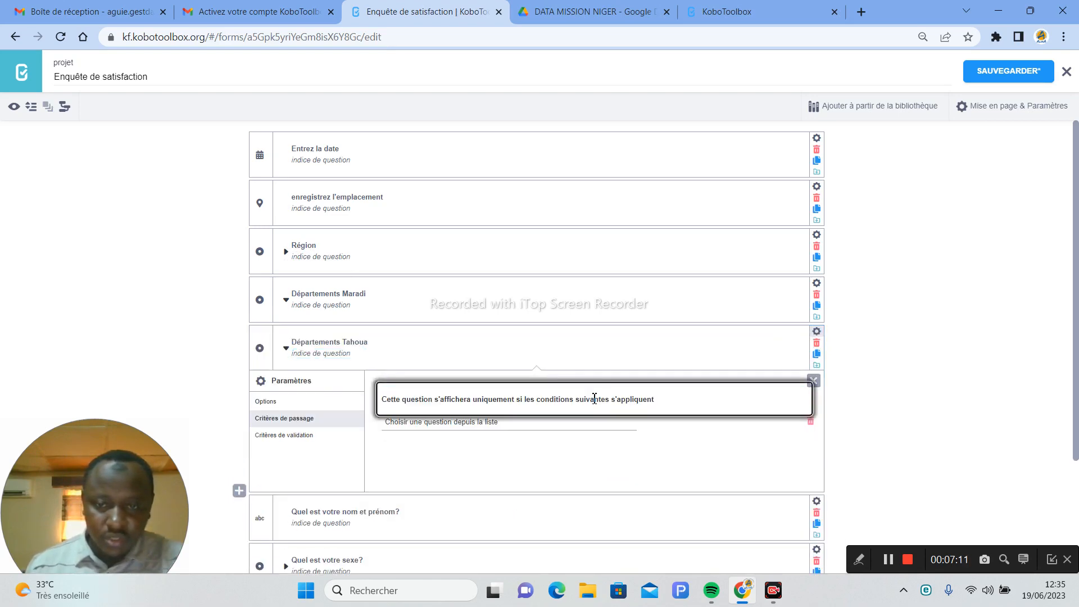
{"action": "left_click", "coordinate": [465, 426]}
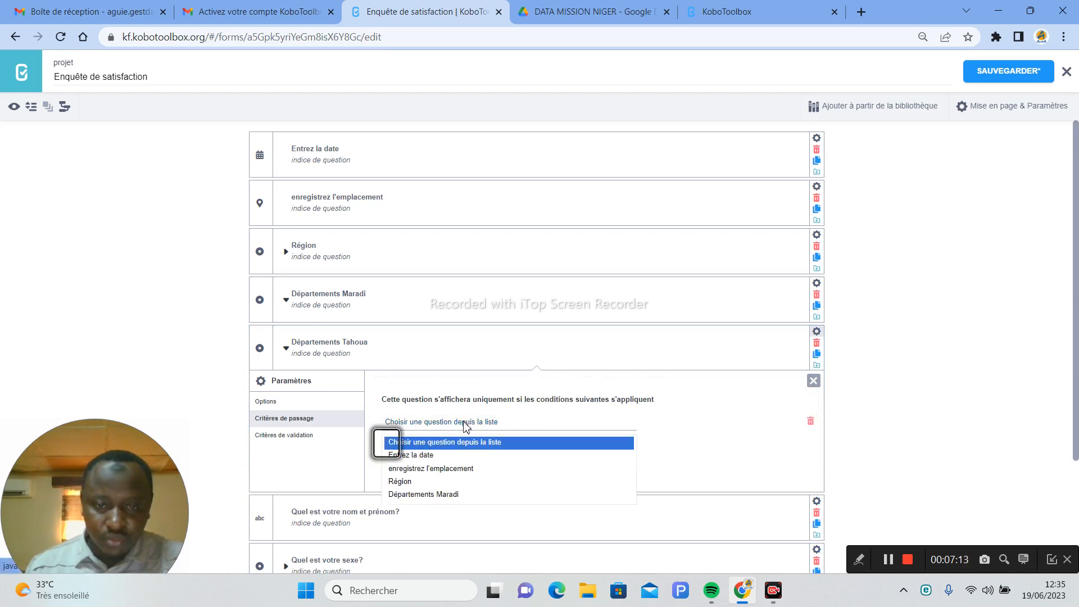
{"action": "left_click", "coordinate": [407, 482]}
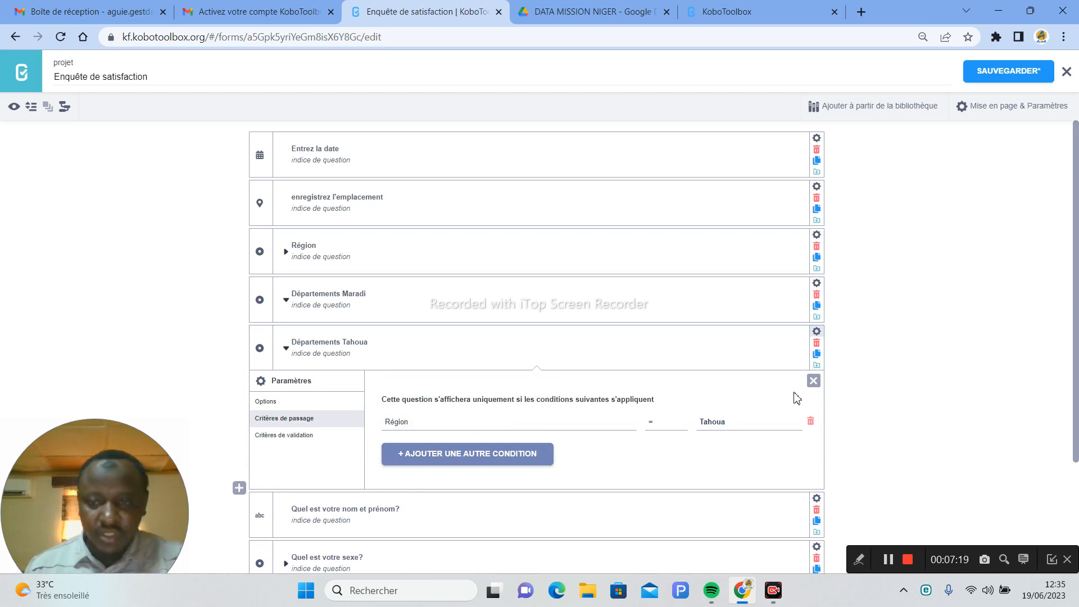
{"action": "left_click", "coordinate": [813, 381]}
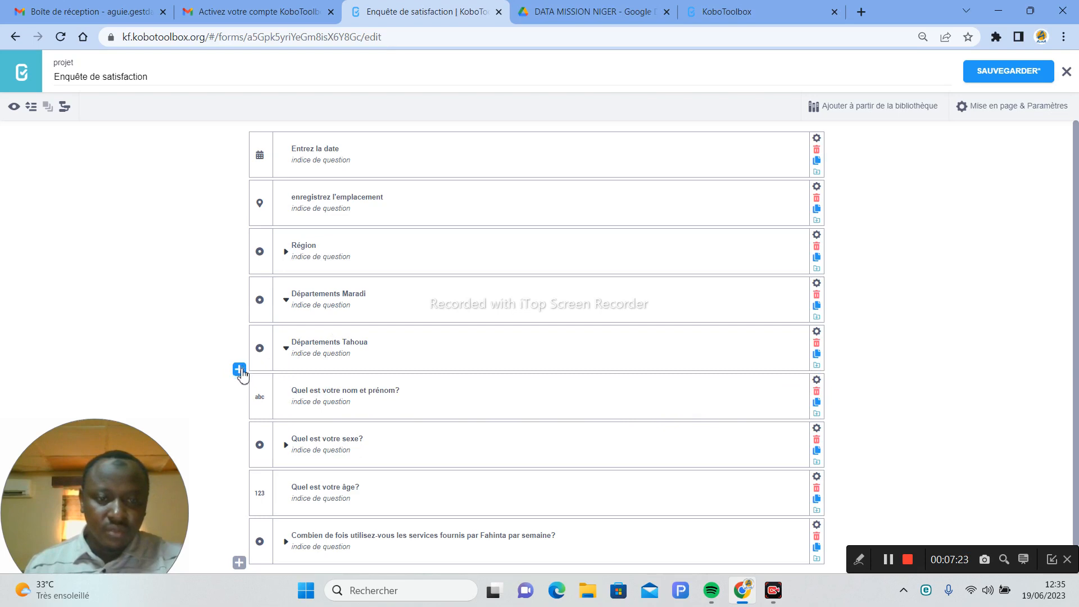
- Add a "Sélectionner un" question titled "Départements de Tillabery" directly after "Départements Tahoua"
{"action": "left_click", "coordinate": [240, 369]}
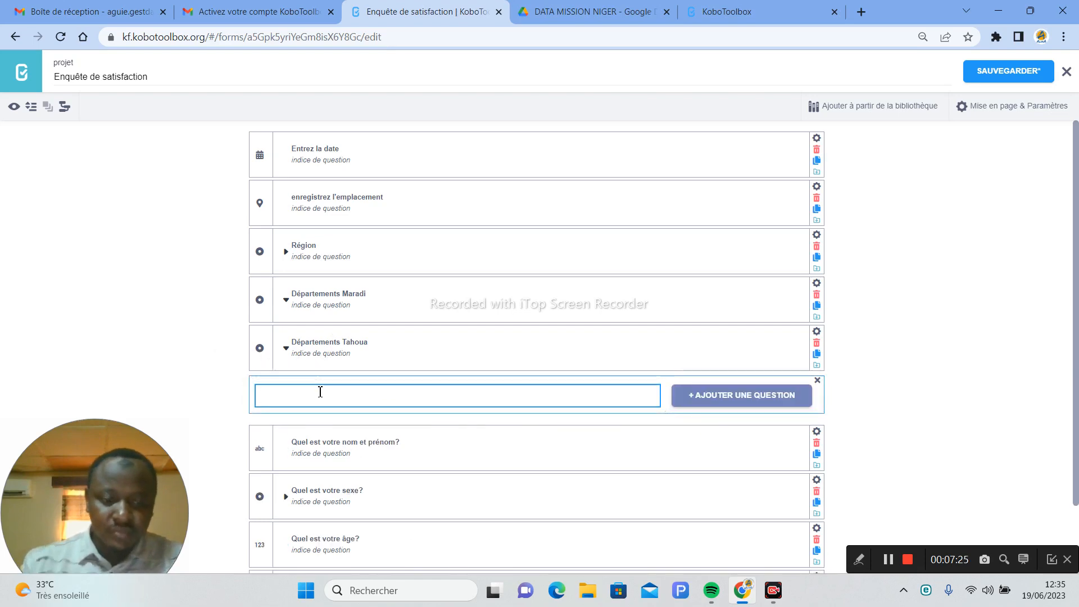
{"action": "type", "text": "Départements"}
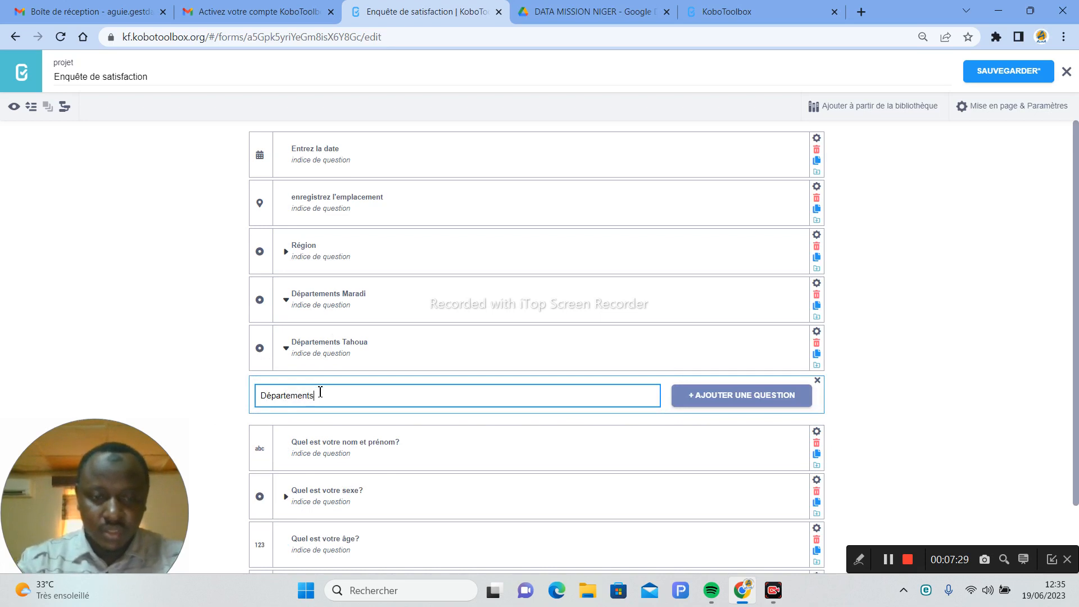
{"action": "type", "text": " de Tillabery"}
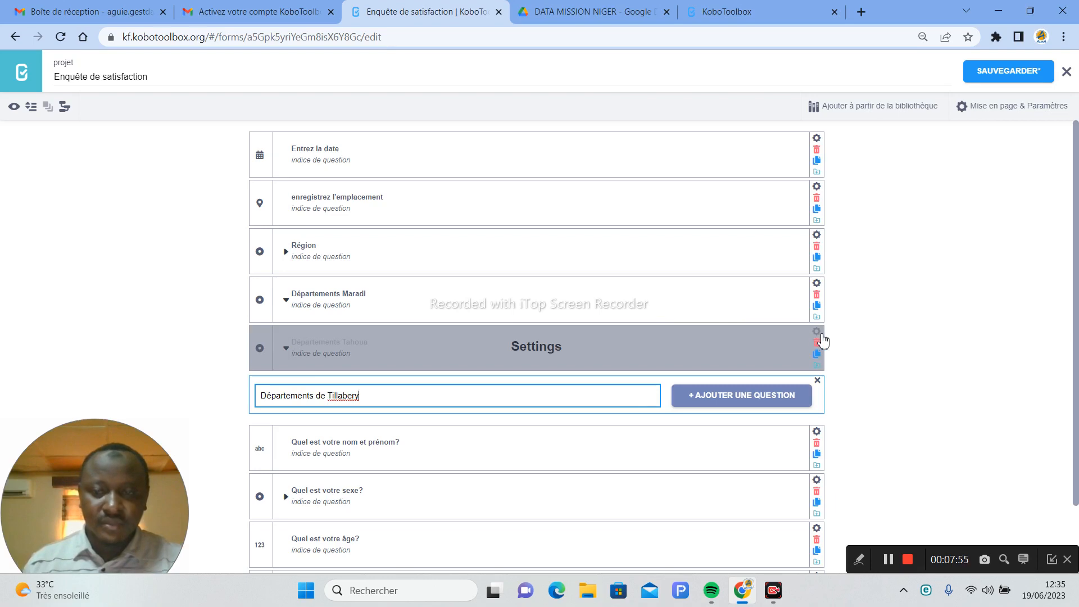
{"action": "left_click", "coordinate": [713, 405]}
{"action": "scroll", "coordinate": [501, 362], "scroll_direction": "down", "scroll_amount": 2}
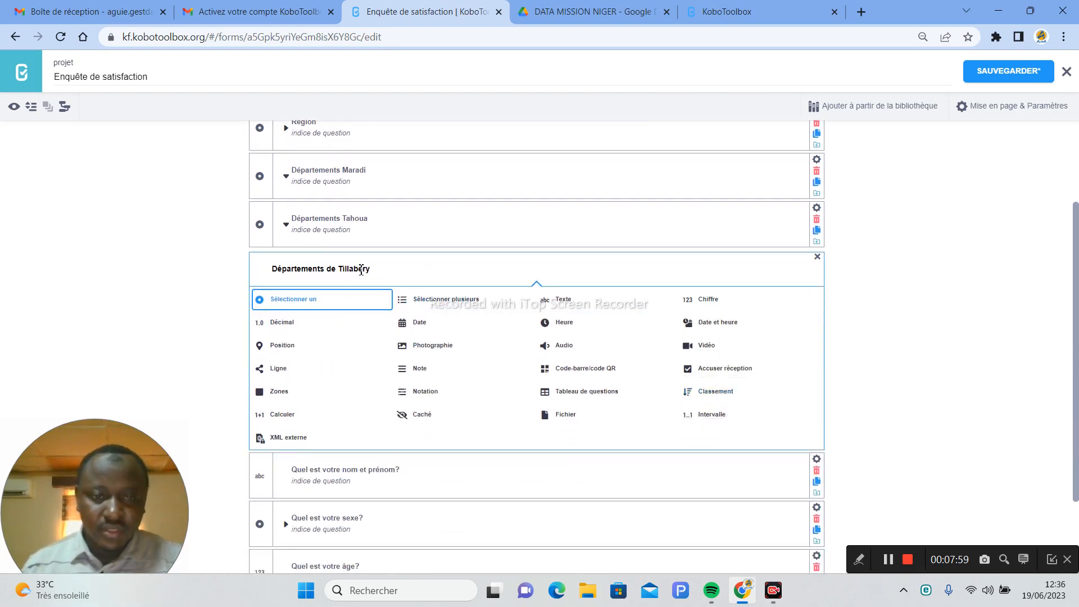
{"action": "left_click", "coordinate": [309, 302]}
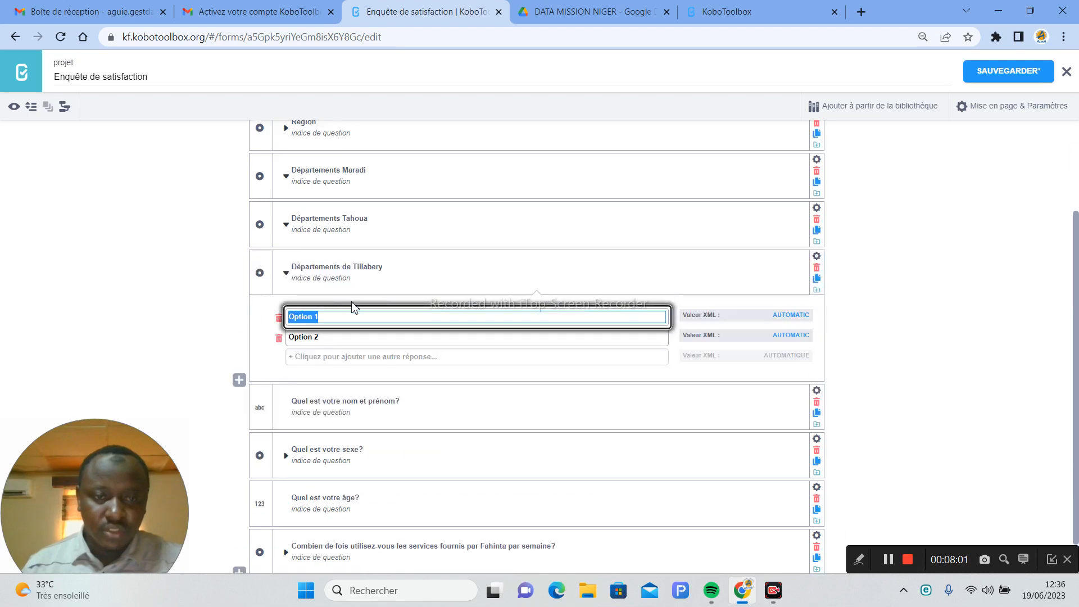
- Give the "Départements de Tillabery" question the answer options "Abala", "BaniBangou" and "Ayorou"
{"action": "type", "text": "Abala"}
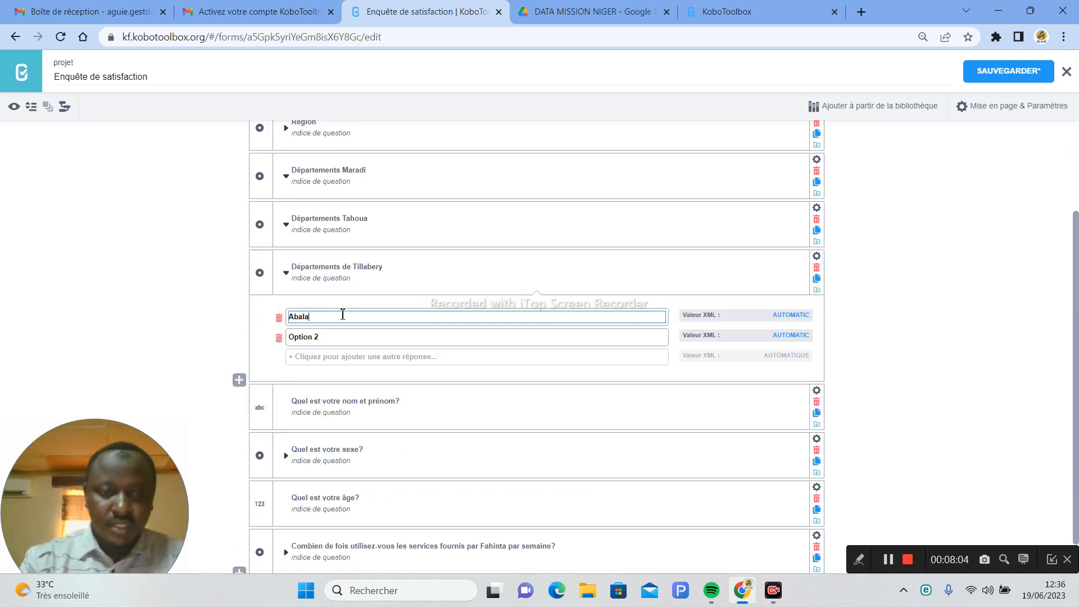
{"action": "key", "text": "Tab"}
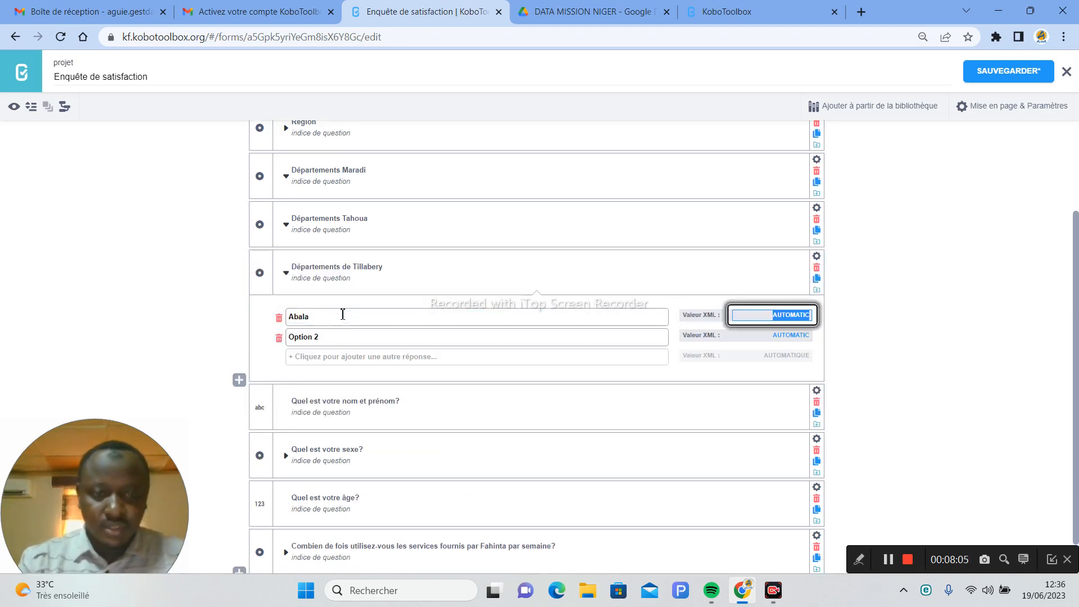
{"action": "key", "text": "Tab"}
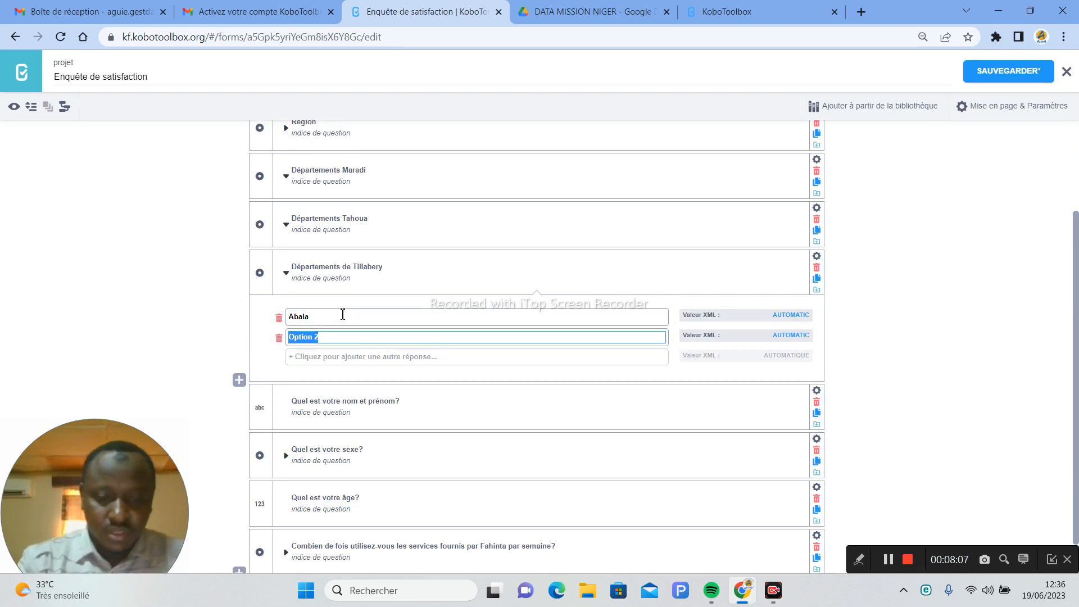
{"action": "key", "text": "BackSpace"}
{"action": "type", "text": "Bana"}
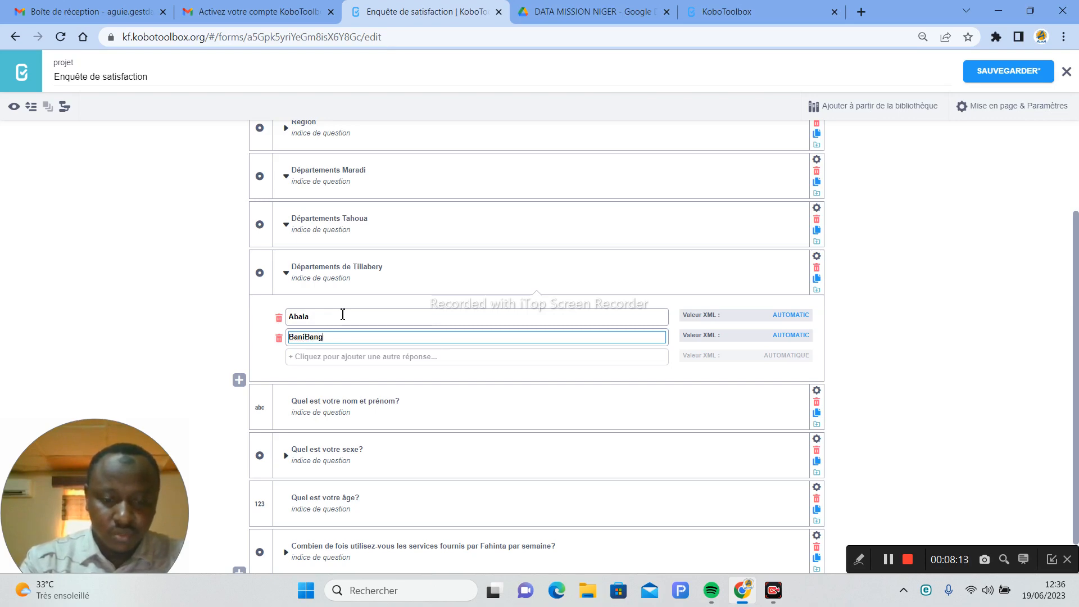
{"action": "key", "text": "Tab"}
{"action": "key", "text": "Tab"}
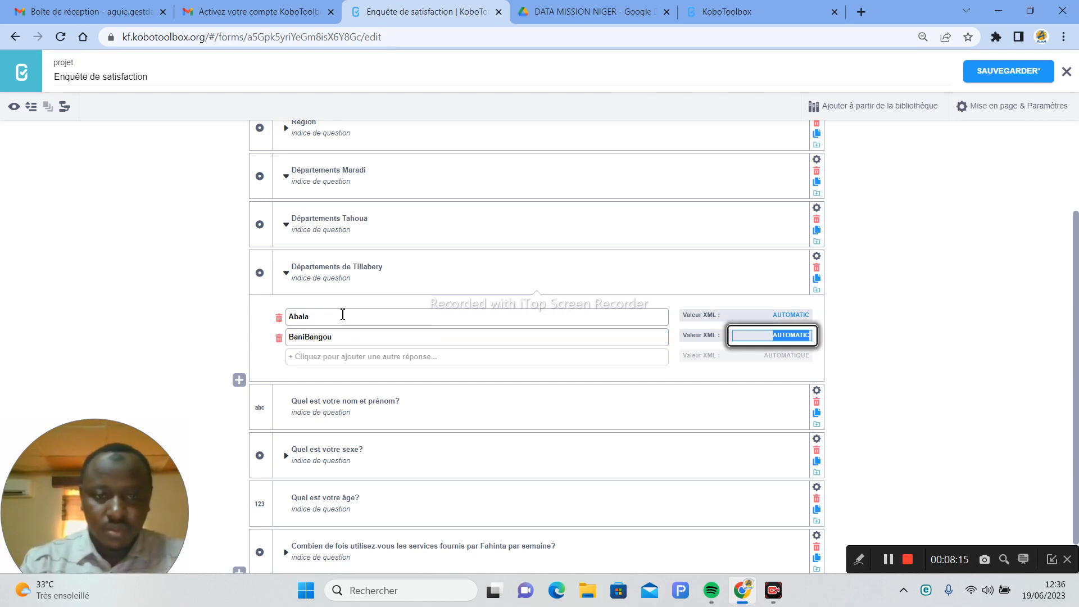
{"action": "key", "text": "Return"}
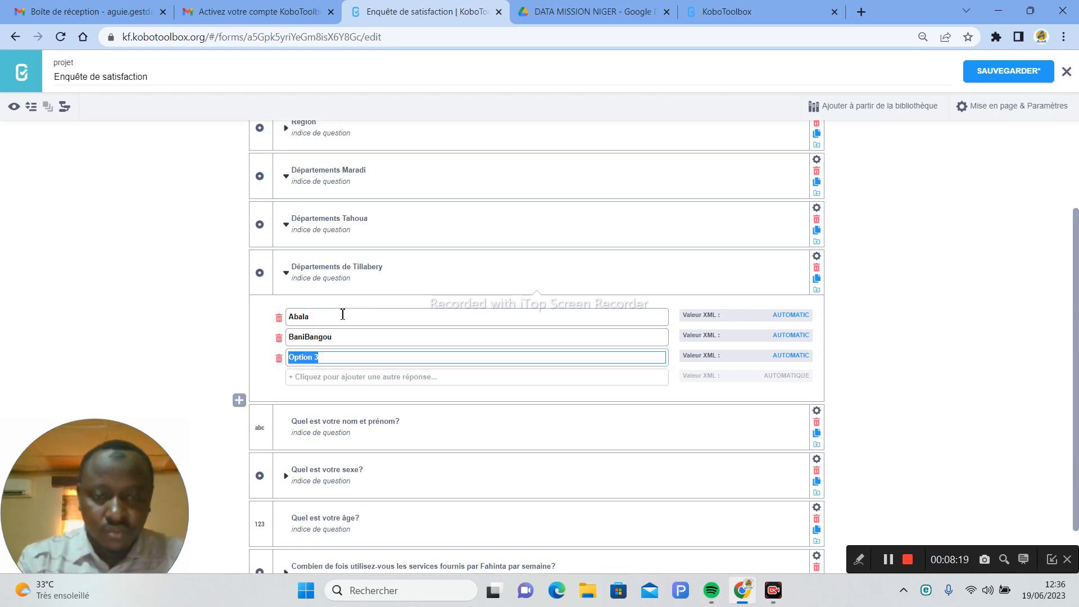
{"action": "type", "text": "Ayorou"}
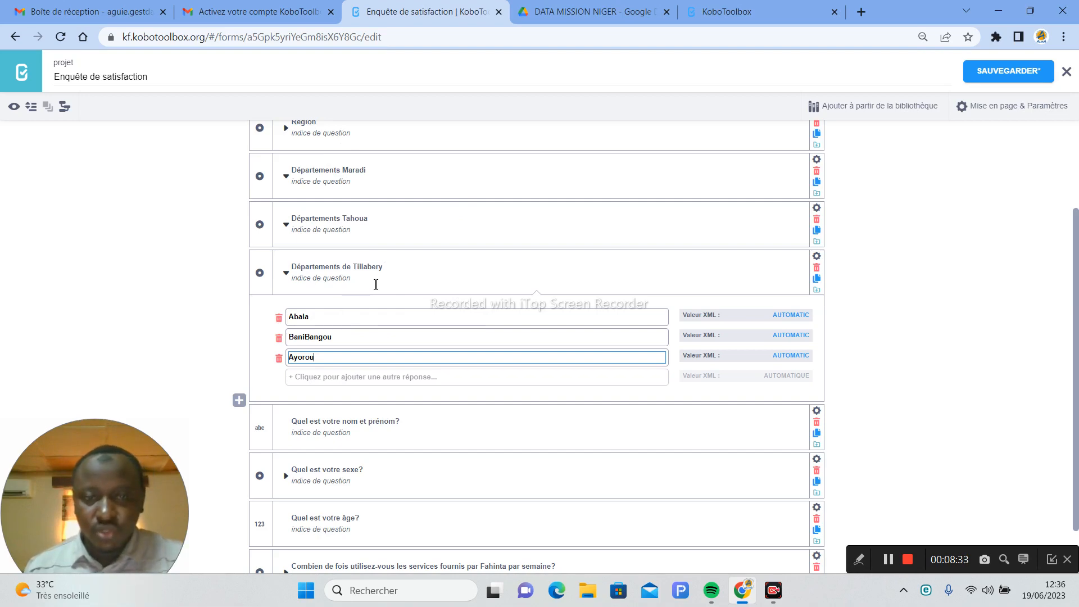
- Add a skip-logic condition so "Départements de Tillabery" displays only if Région = Tillabery, and close its settings
{"action": "left_click", "coordinate": [817, 257]}
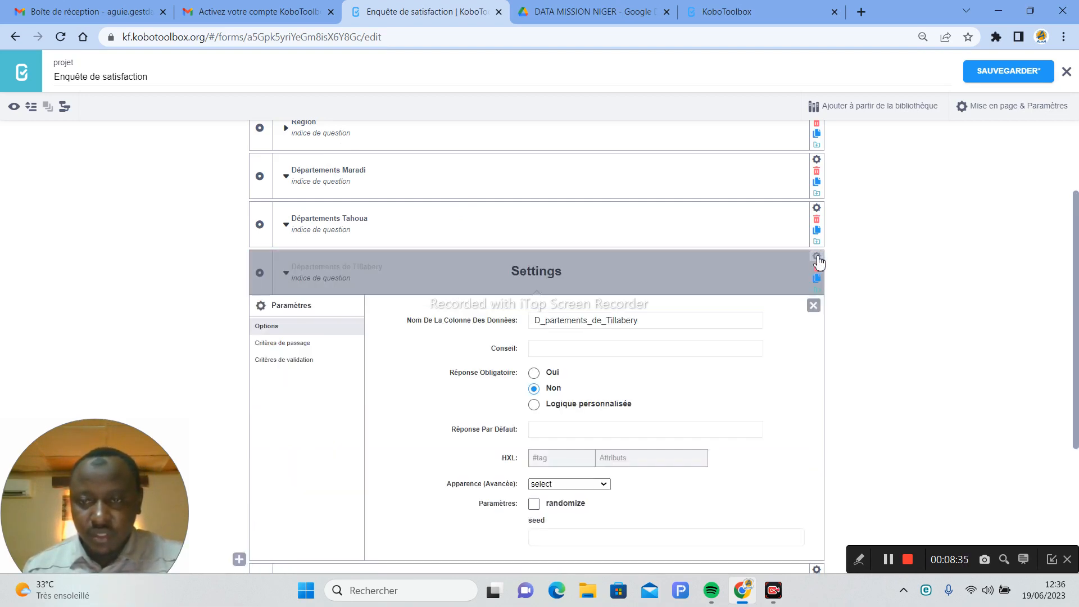
{"action": "left_click", "coordinate": [295, 344]}
{"action": "left_click", "coordinate": [610, 327]}
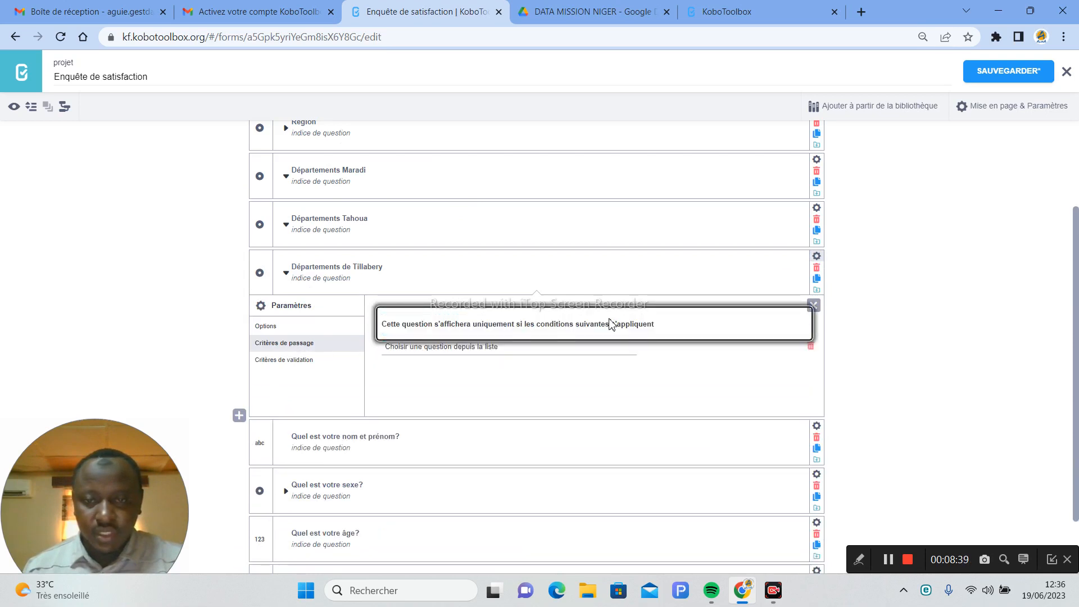
{"action": "left_click", "coordinate": [489, 347]}
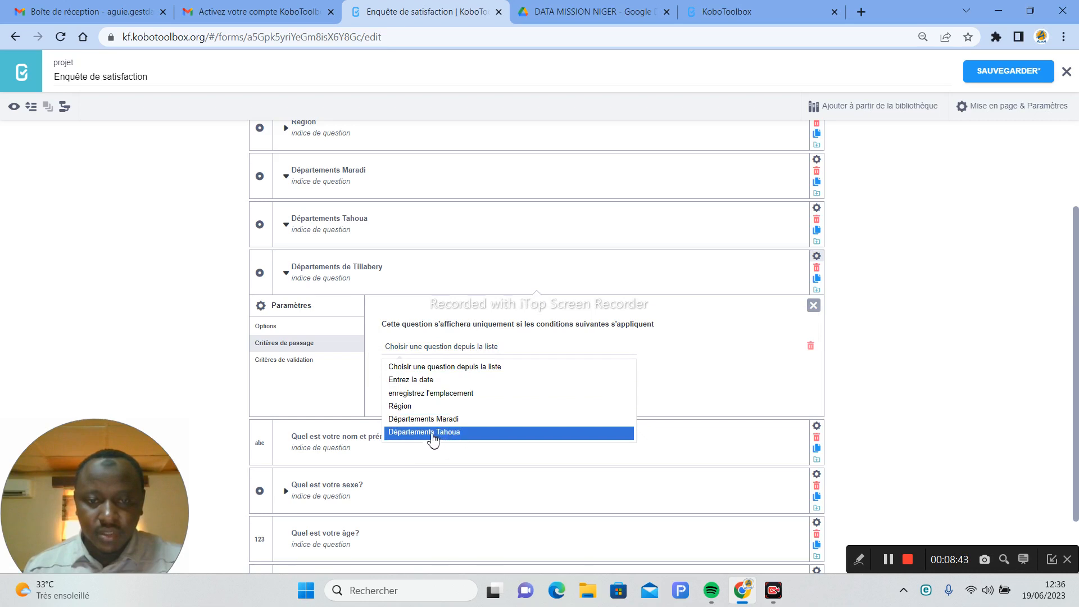
{"action": "left_click", "coordinate": [409, 410]}
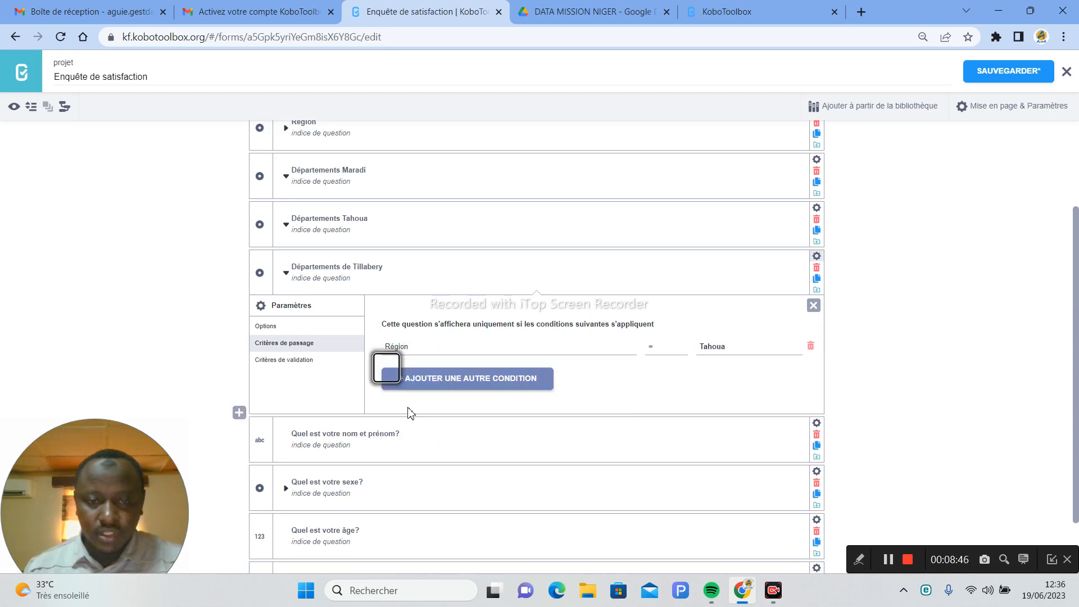
{"action": "left_click", "coordinate": [719, 350]}
{"action": "left_click", "coordinate": [722, 380]}
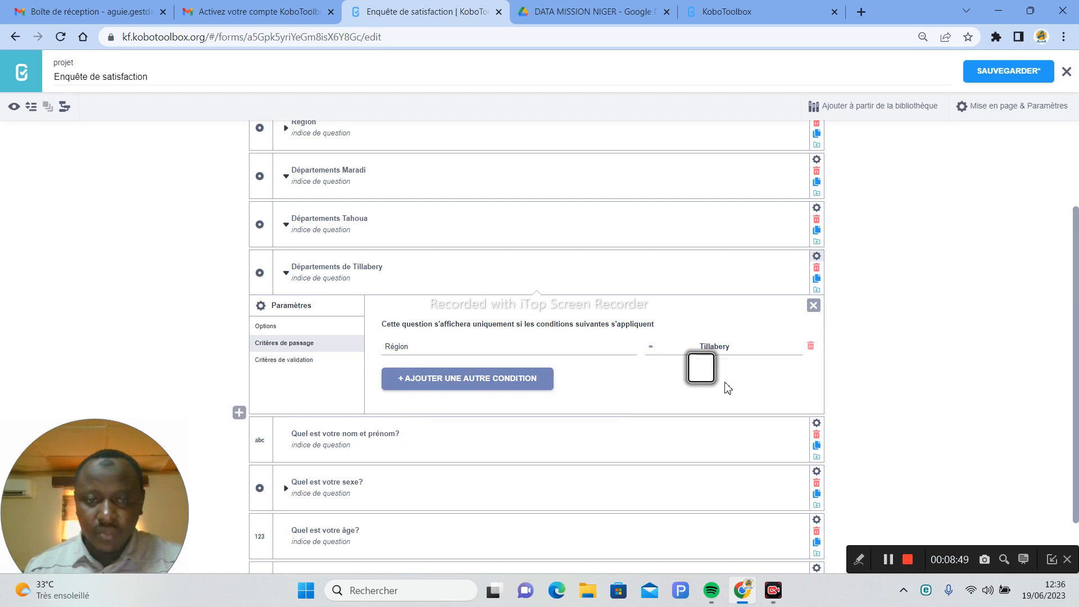
{"action": "left_click", "coordinate": [814, 305]}
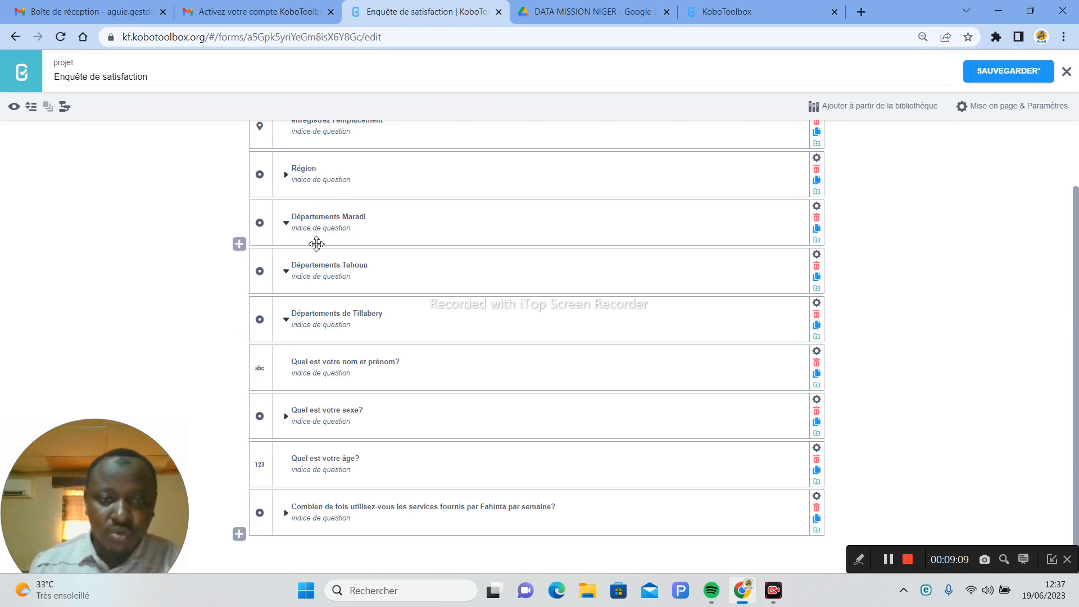
- Review the answer options of the "Départements Maradi" question, collapse them again and look over the question list
{"action": "left_click", "coordinate": [285, 224]}
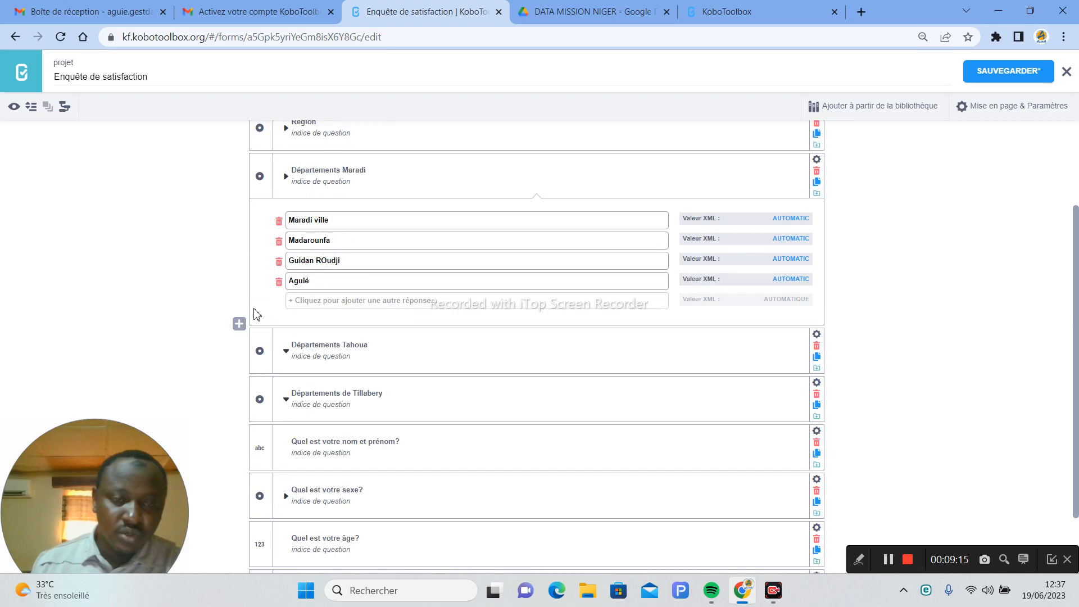
{"action": "left_click", "coordinate": [287, 178]}
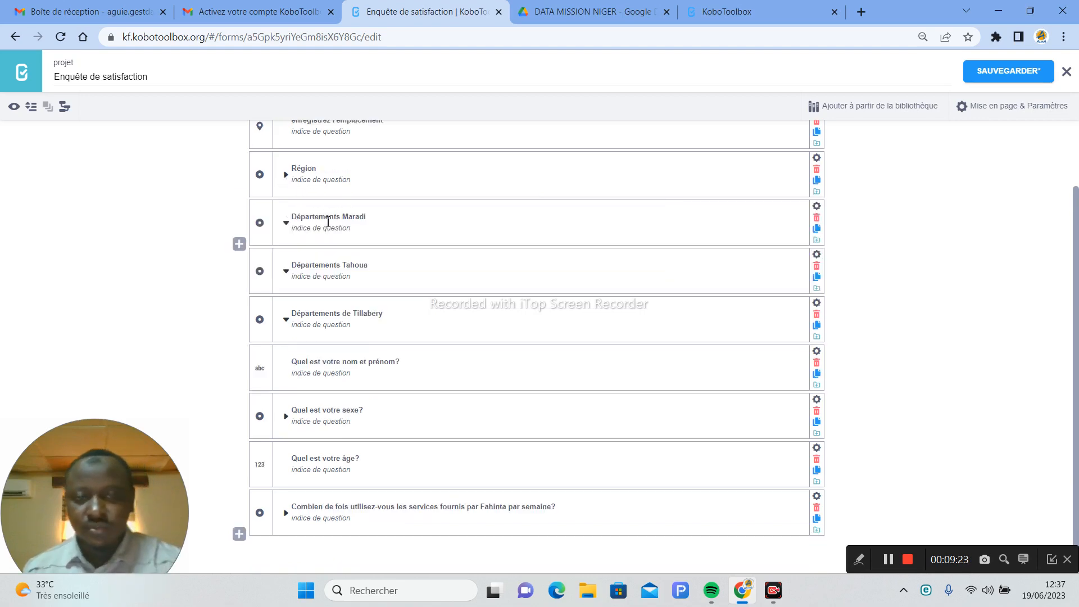
{"action": "scroll", "coordinate": [325, 284], "scroll_direction": "up", "scroll_amount": 2}
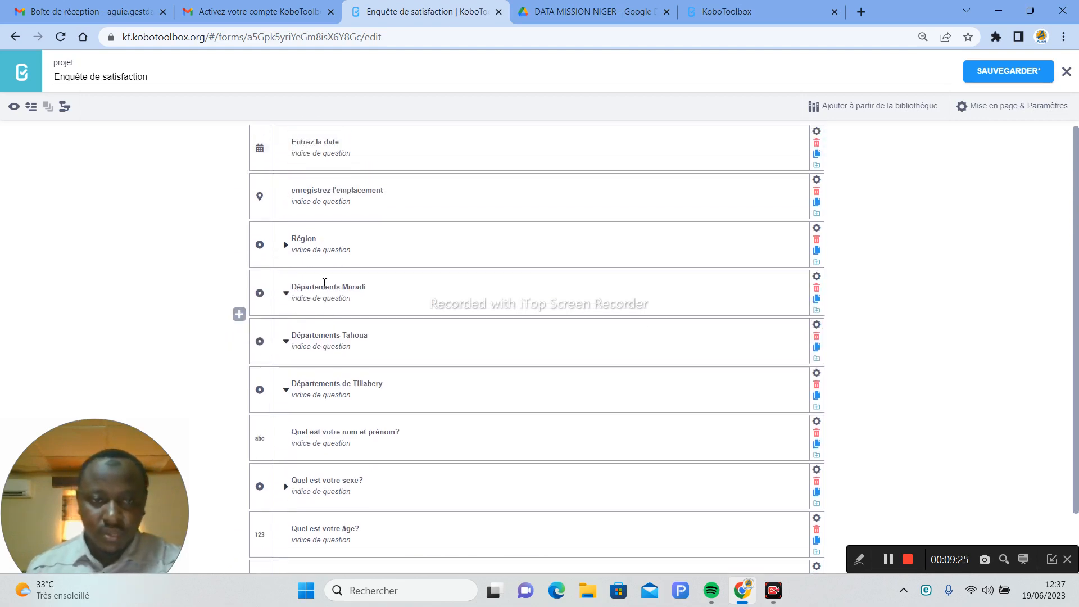
{"action": "scroll", "coordinate": [325, 284], "scroll_direction": "down", "scroll_amount": 1}
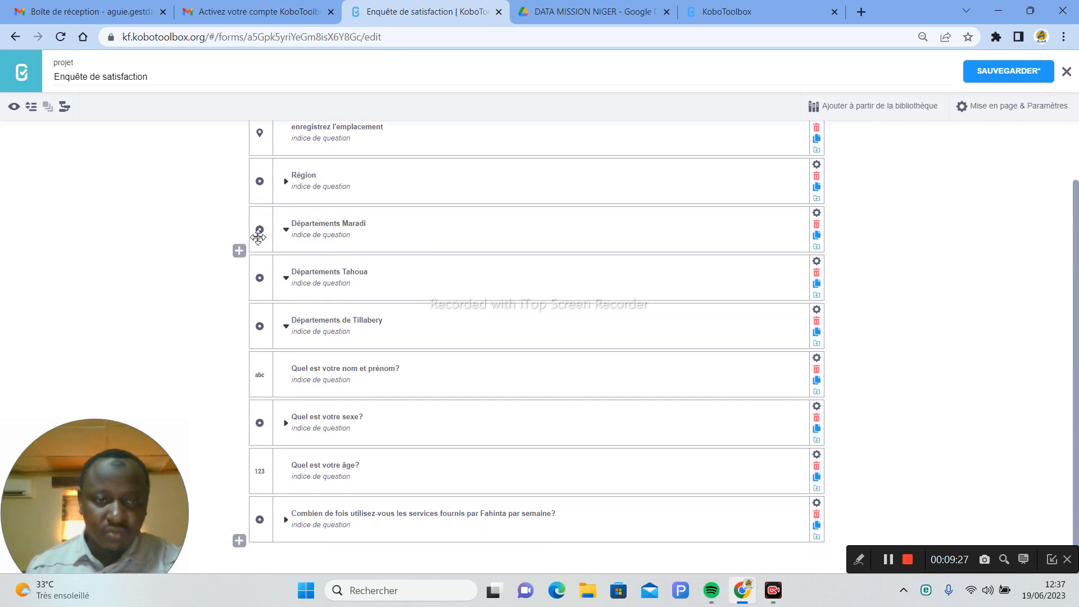